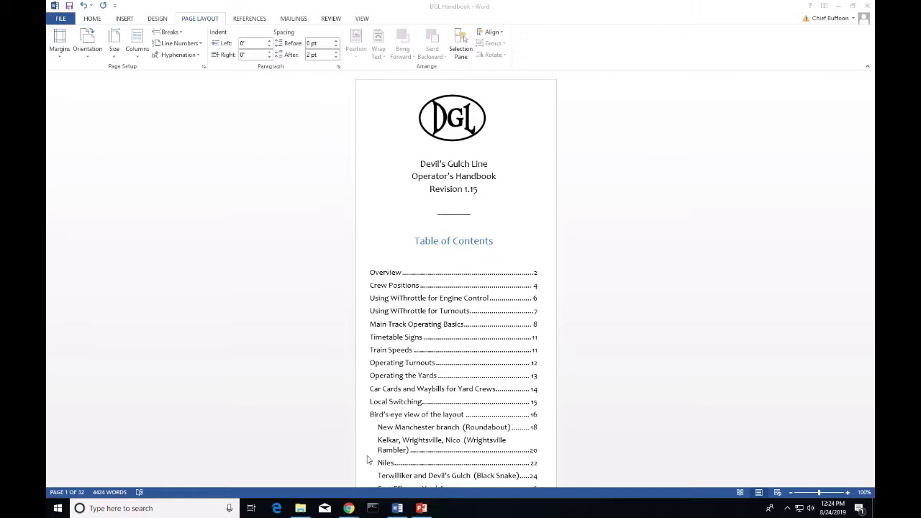
Step: Bring the Chrome window showing the CutePDF website to the front from the taskbar
{"action": "mouse_move", "coordinate": [348, 509]}
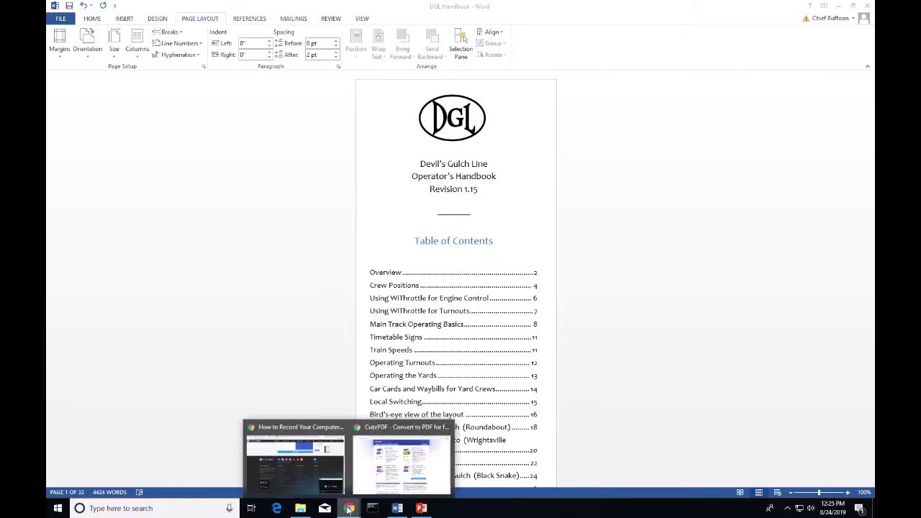
{"action": "left_click", "coordinate": [390, 473]}
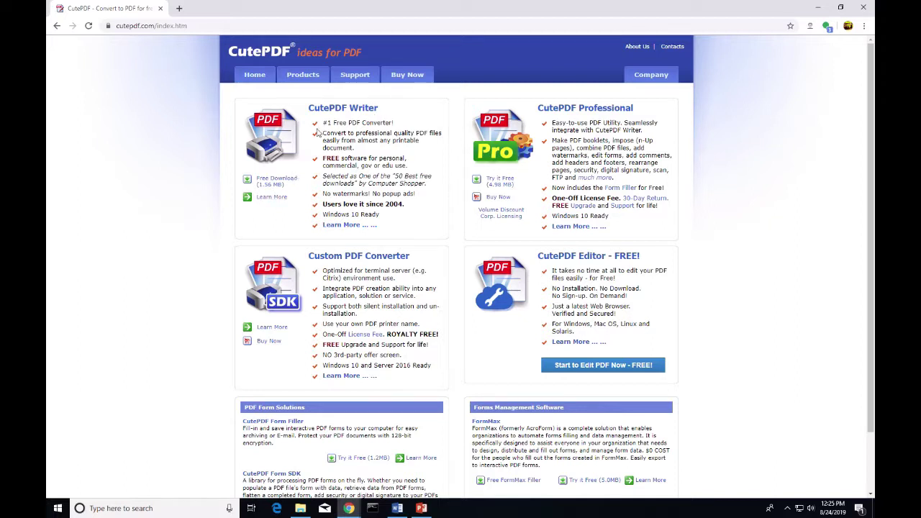
Step: View the CutePDF Writer product page, then return to the DGL Handbook in Word
{"action": "left_click", "coordinate": [344, 109]}
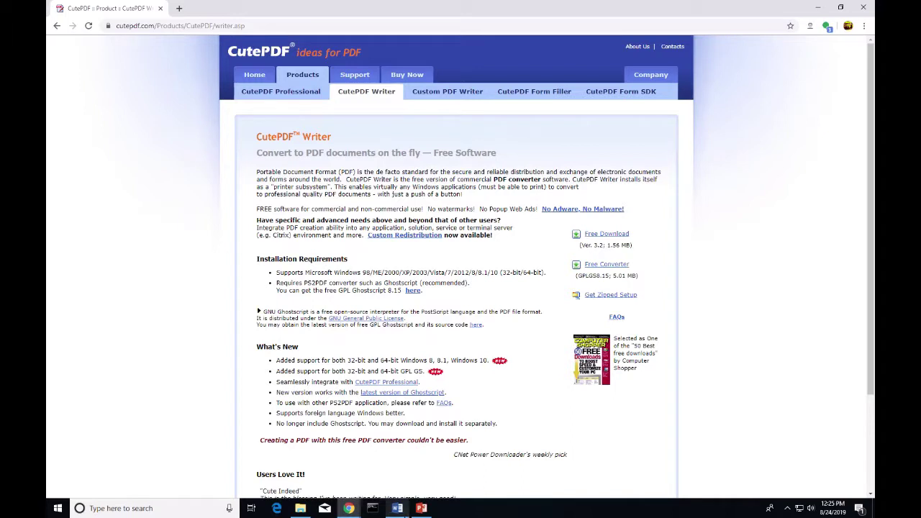
{"action": "left_click", "coordinate": [398, 509]}
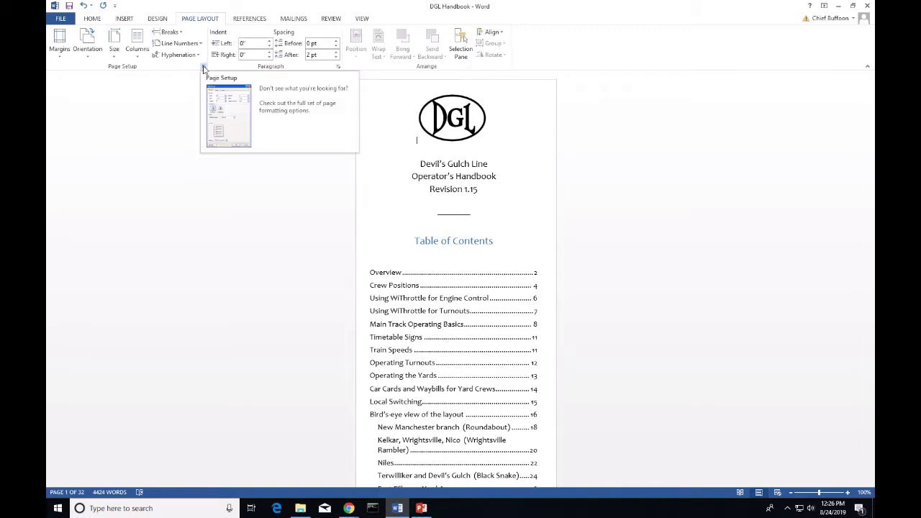
Step: Open the DGL Handbook's Page Setup dialog from the Page Layout tab
{"action": "left_click", "coordinate": [204, 67]}
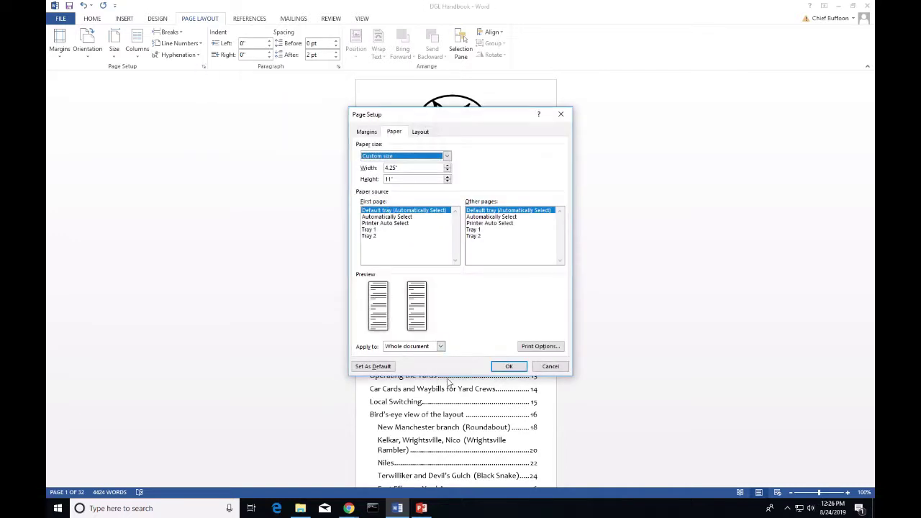
Step: Review the Margins and Paper tabs, checking the 11" paper height
{"action": "left_click_drag", "start_coordinate": [401, 168], "coordinate": [363, 182]}
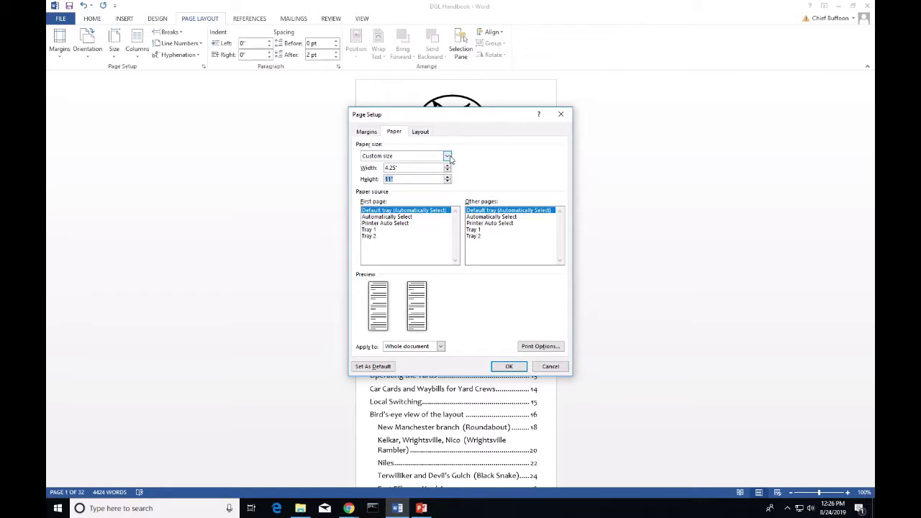
{"action": "left_click", "coordinate": [368, 135]}
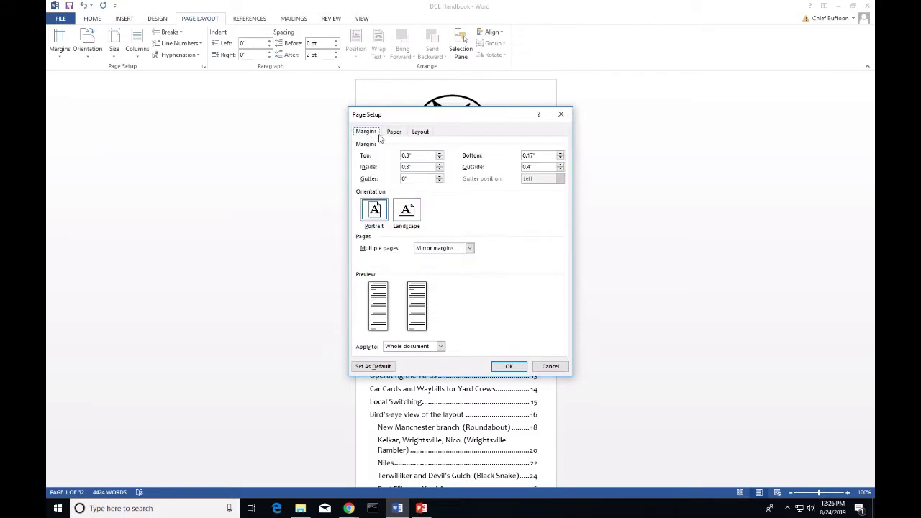
{"action": "left_click", "coordinate": [393, 135]}
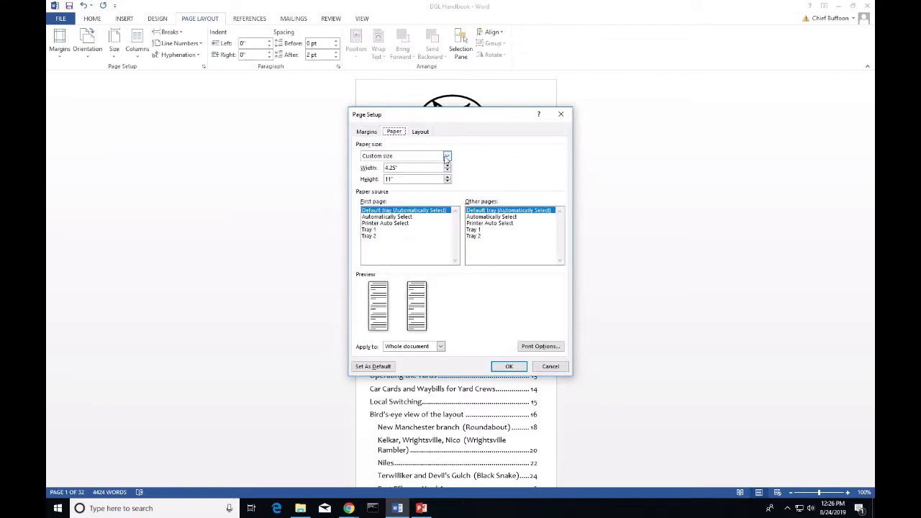
{"action": "left_click", "coordinate": [366, 136]}
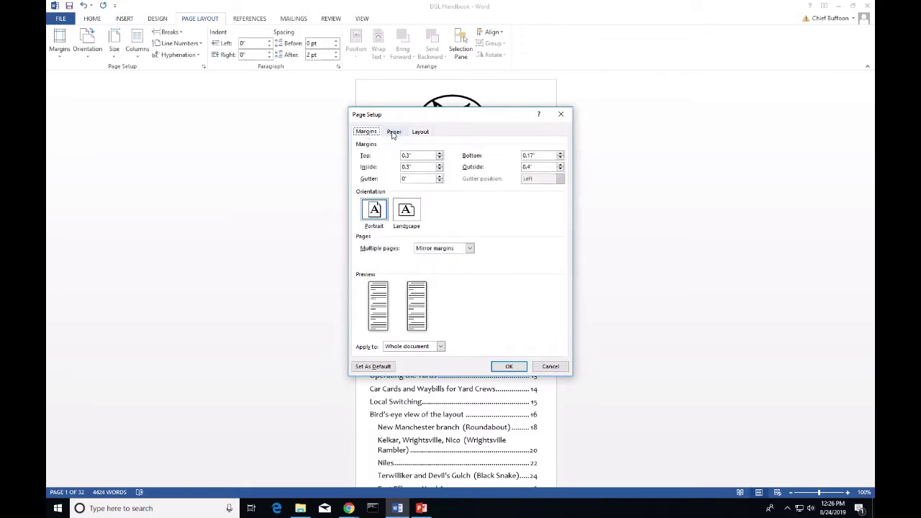
{"action": "left_click", "coordinate": [394, 134]}
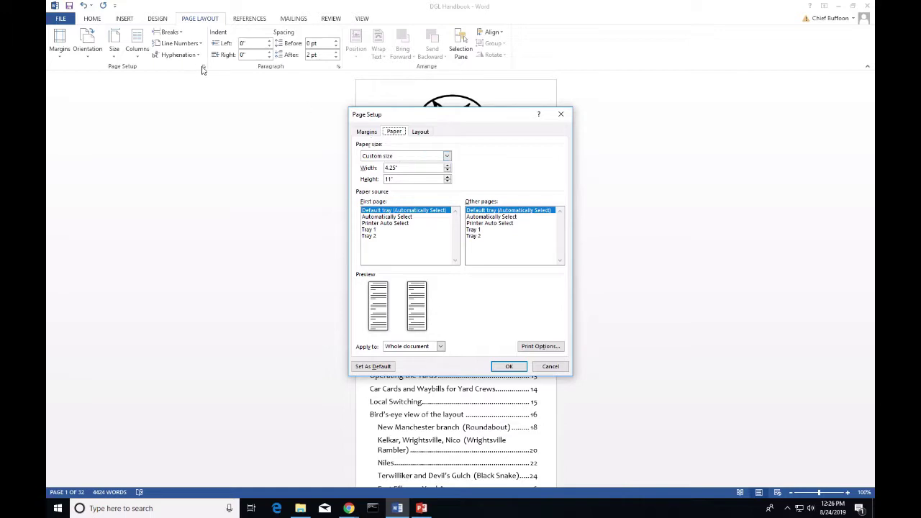
Step: Keep the paper size as Custom size at 4.25" × 11" and confirm Page Setup
{"action": "left_click", "coordinate": [447, 156]}
{"action": "scroll", "coordinate": [450, 172], "scroll_direction": "up", "scroll_amount": 3}
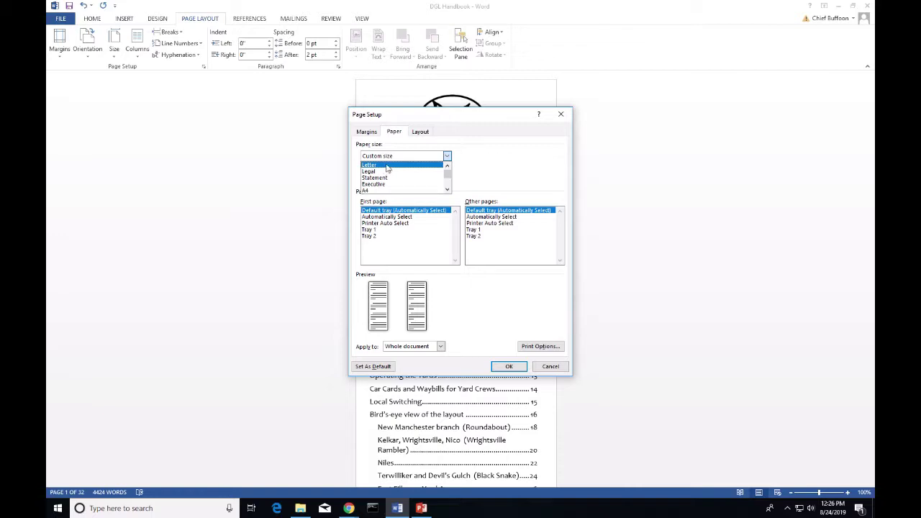
{"action": "left_click_drag", "start_coordinate": [447, 173], "coordinate": [447, 185]}
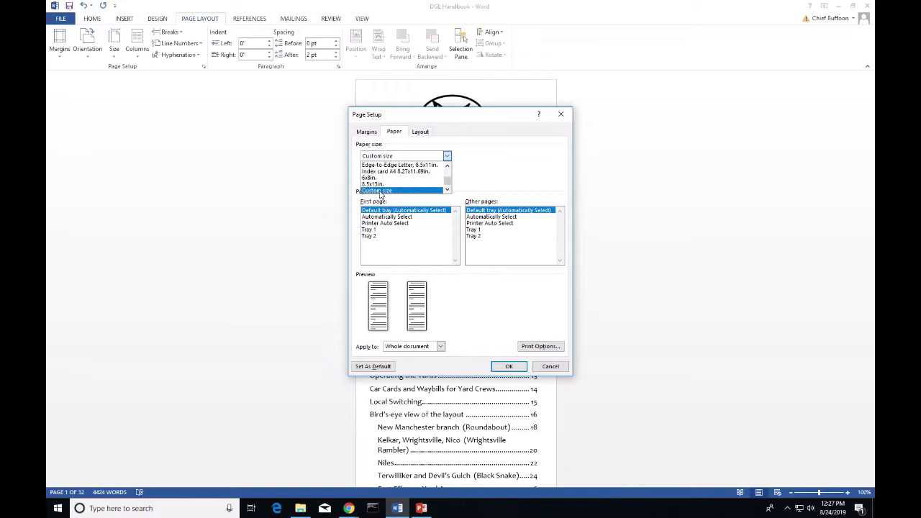
{"action": "left_click", "coordinate": [447, 166]}
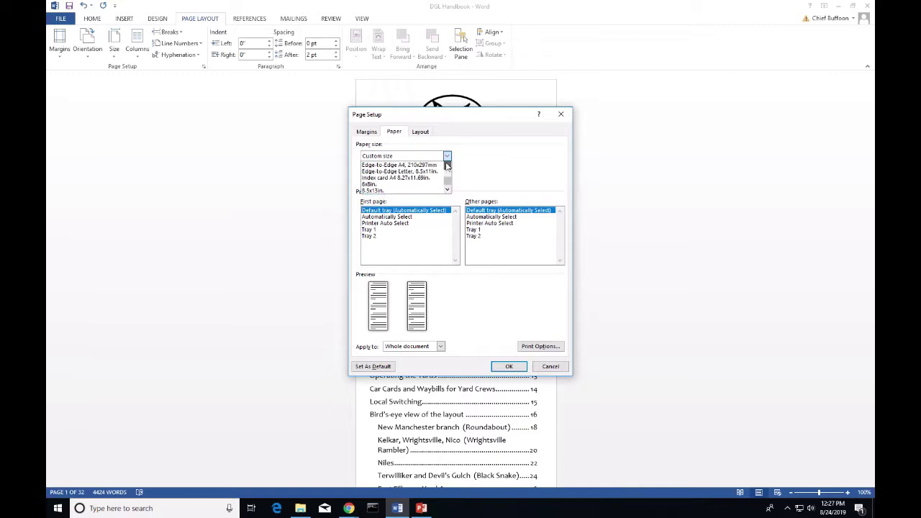
{"action": "left_click", "coordinate": [447, 165]}
{"action": "left_click", "coordinate": [447, 188]}
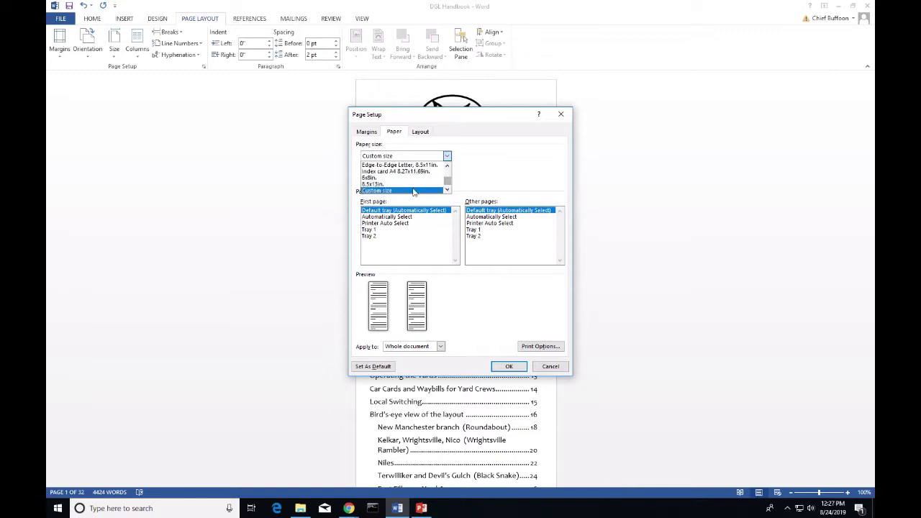
{"action": "left_click", "coordinate": [413, 190]}
{"action": "left_click", "coordinate": [402, 167]}
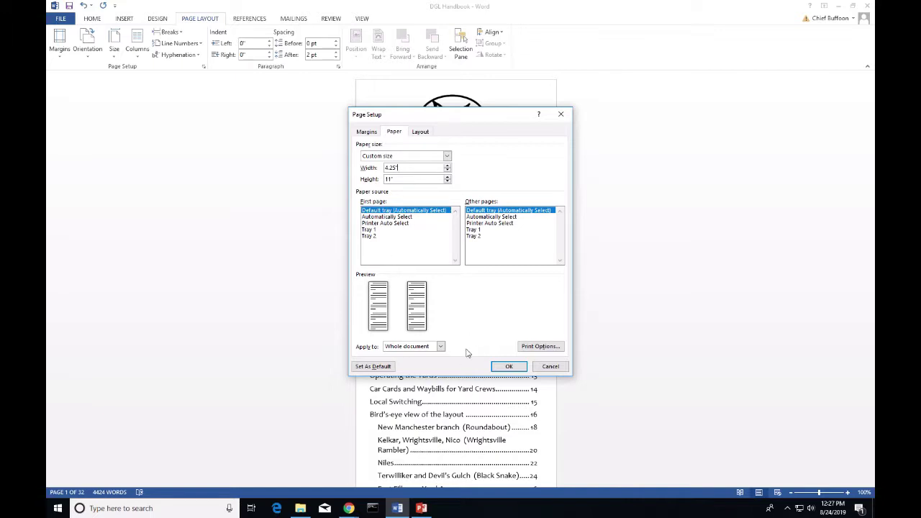
{"action": "left_click", "coordinate": [548, 368]}
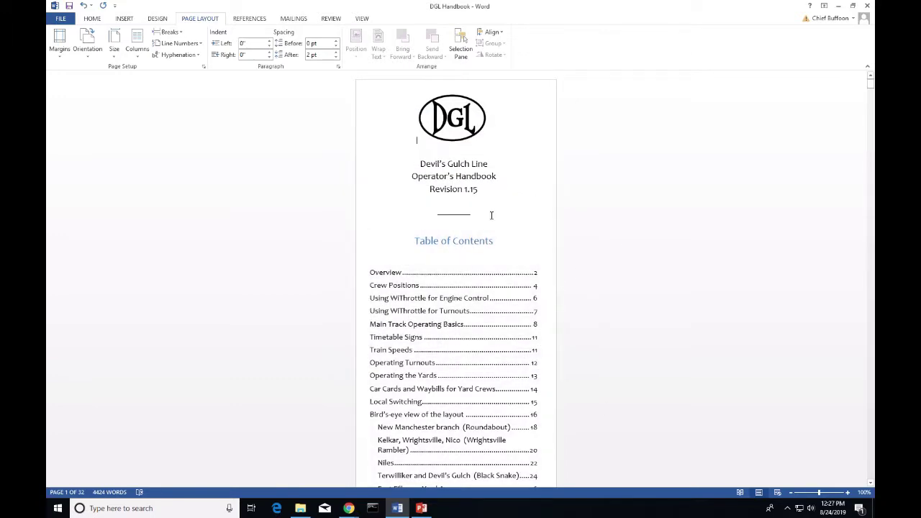
Step: Scroll through the handbook's opening pages, then switch to the Review tab
{"action": "scroll", "coordinate": [491, 216], "scroll_direction": "down", "scroll_amount": 10}
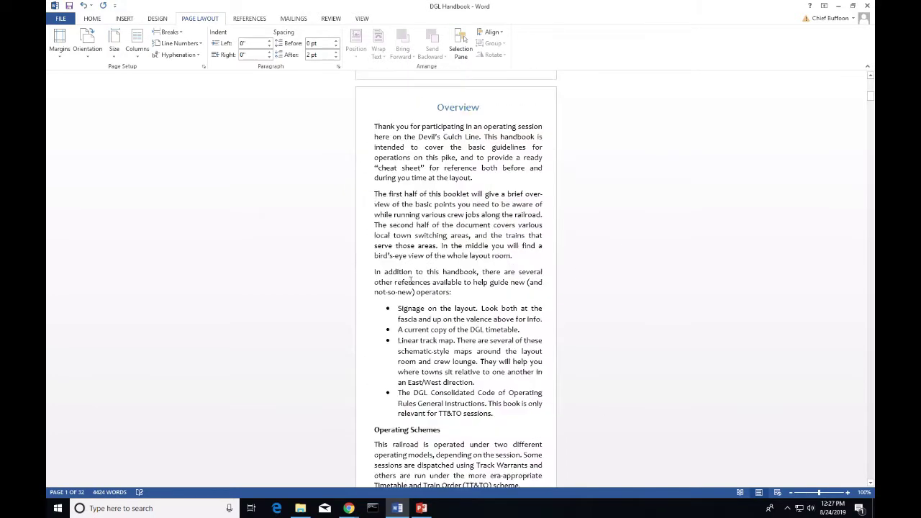
{"action": "scroll", "coordinate": [412, 282], "scroll_direction": "down", "scroll_amount": 2}
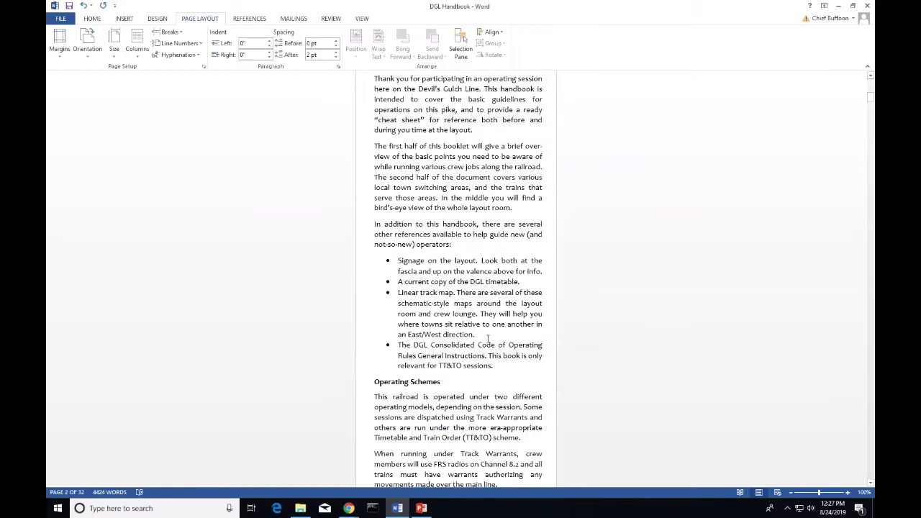
{"action": "scroll", "coordinate": [457, 418], "scroll_direction": "down", "scroll_amount": 5}
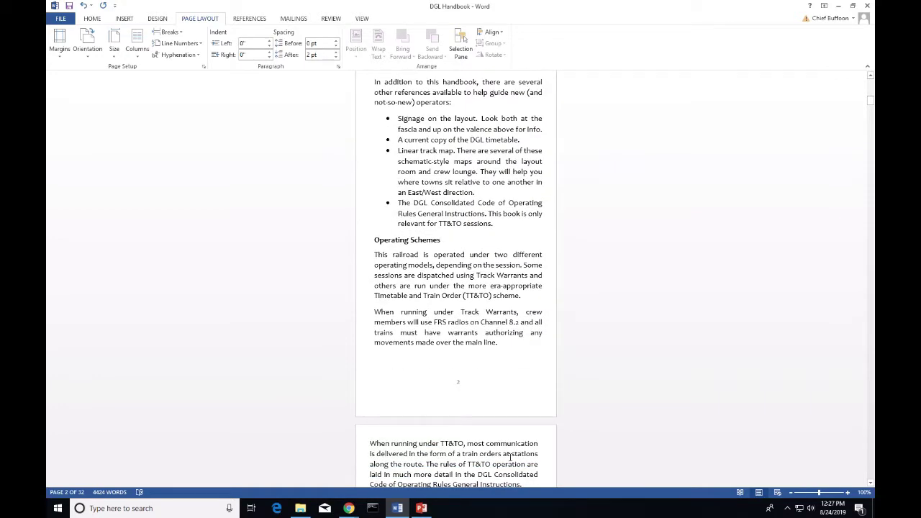
{"action": "scroll", "coordinate": [433, 430], "scroll_direction": "down", "scroll_amount": 3}
{"action": "scroll", "coordinate": [443, 454], "scroll_direction": "down", "scroll_amount": 16}
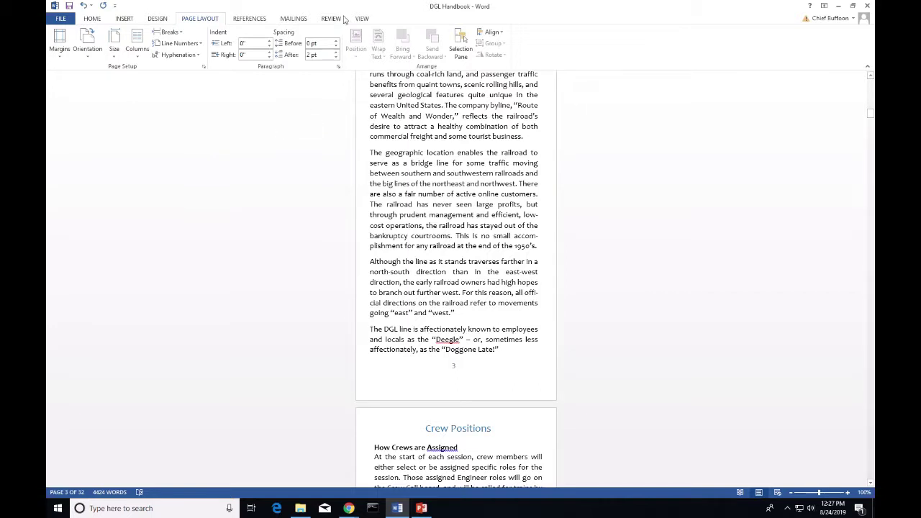
{"action": "left_click", "coordinate": [331, 18]}
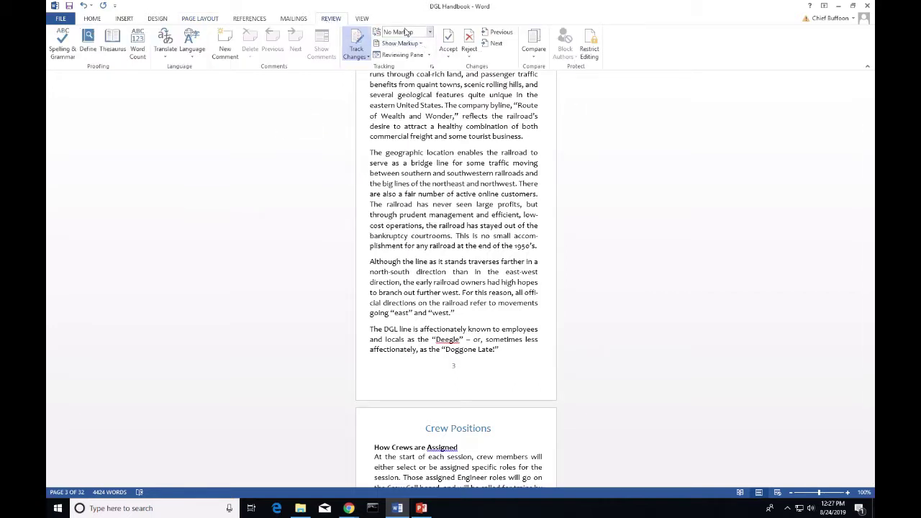
Step: Open the Print screen to preview the handbook's 4.25" × 11" mirrored-margin pages
{"action": "left_click", "coordinate": [60, 19]}
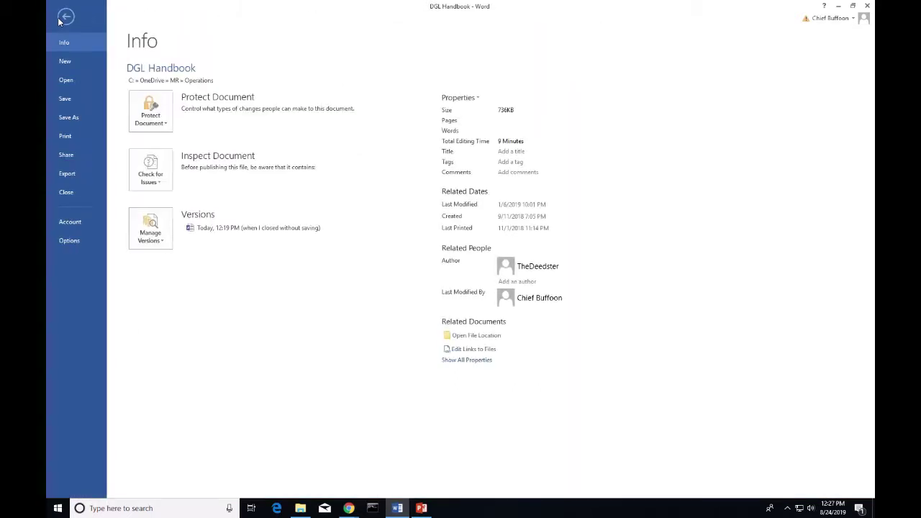
{"action": "key", "text": "ctrl+p"}
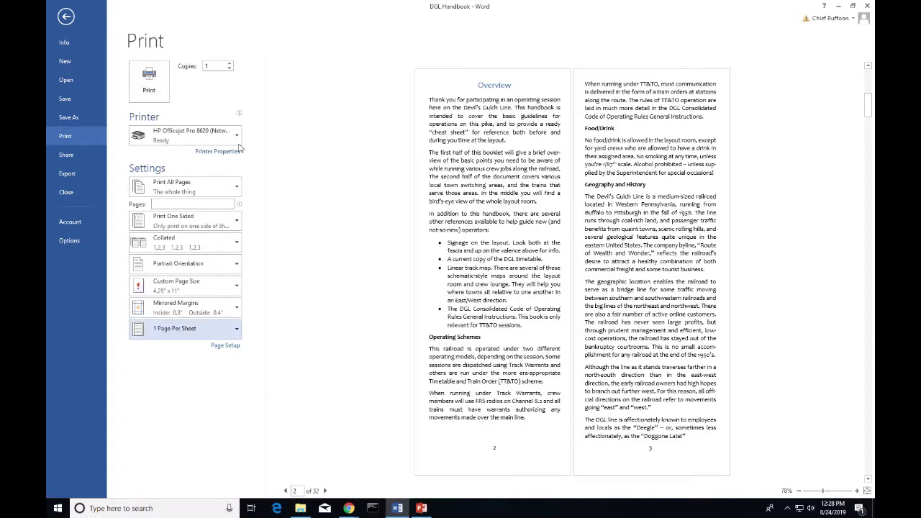
Step: Select CutePDF Writer as the printer for the handbook
{"action": "left_click", "coordinate": [234, 137]}
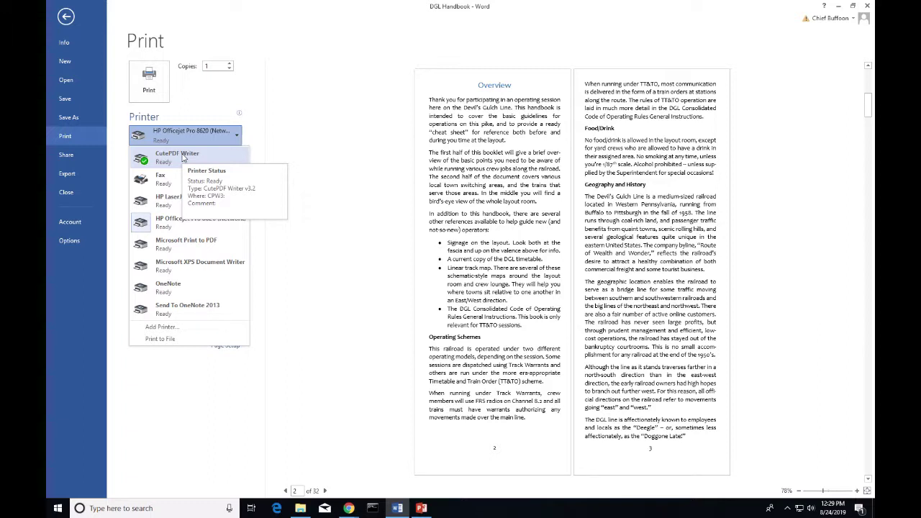
{"action": "left_click", "coordinate": [183, 158]}
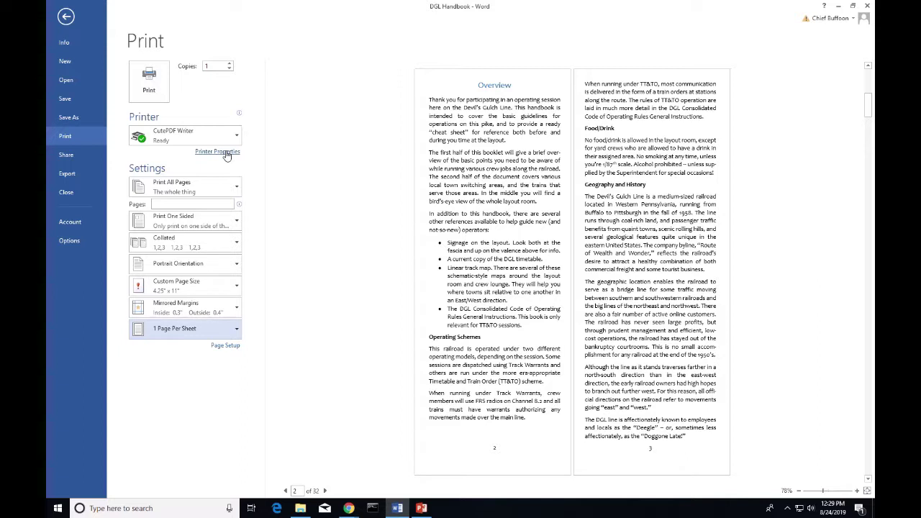
Step: Open CutePDF Writer's printer properties and review its Layout and Paper/Quality settings
{"action": "left_click", "coordinate": [225, 153]}
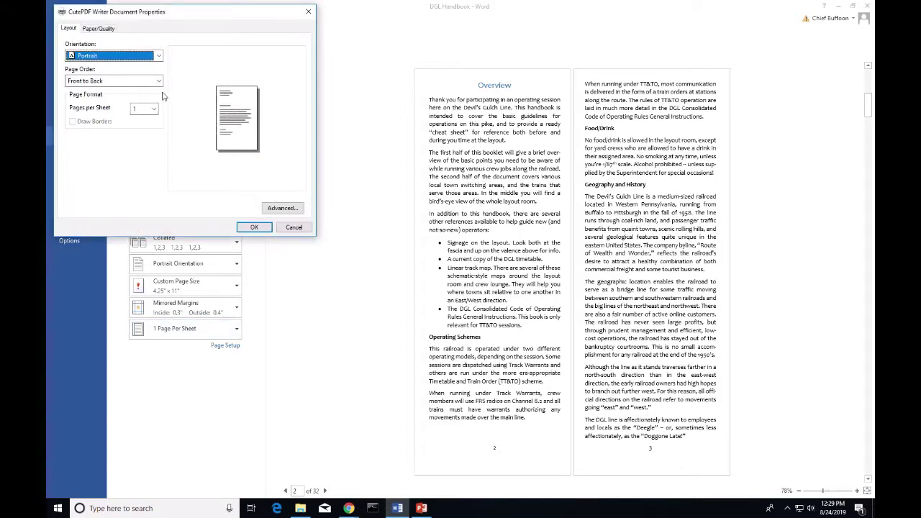
{"action": "left_click", "coordinate": [99, 28]}
{"action": "left_click", "coordinate": [65, 32]}
{"action": "left_click", "coordinate": [99, 33]}
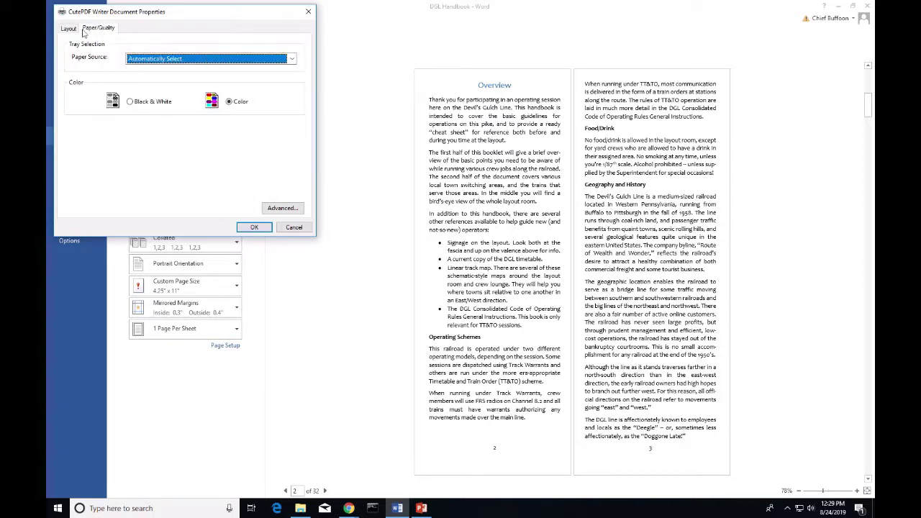
{"action": "left_click", "coordinate": [72, 33]}
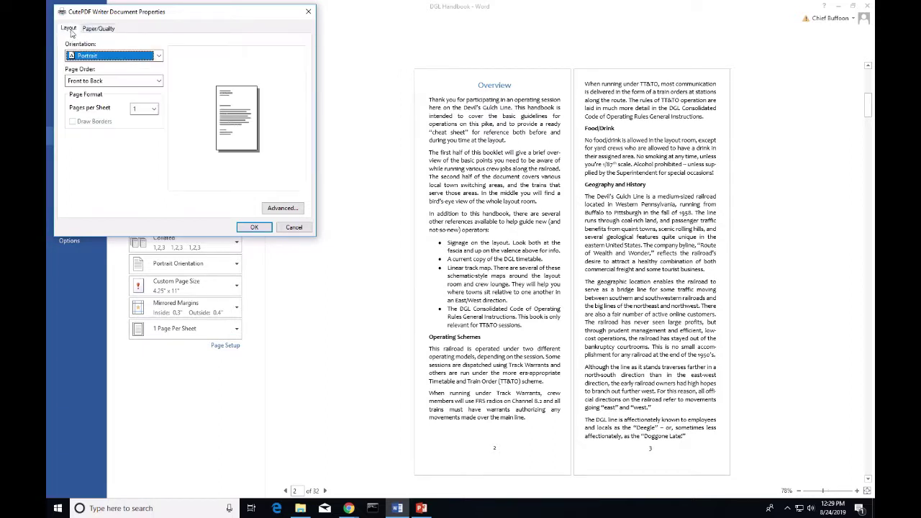
Step: In Advanced options, set Paper Size to PostScript Custom Page Size with width 4.25 inches
{"action": "left_click", "coordinate": [281, 209]}
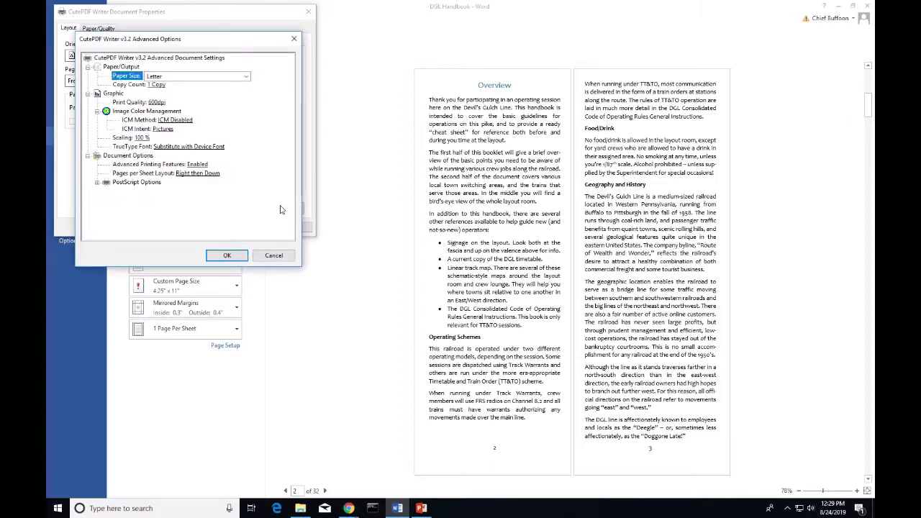
{"action": "left_click", "coordinate": [159, 77]}
{"action": "left_click", "coordinate": [246, 79]}
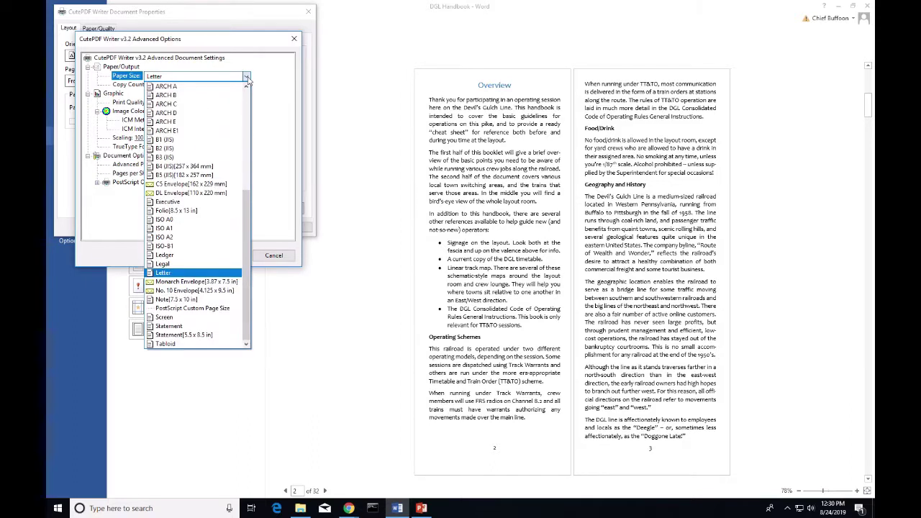
{"action": "left_click", "coordinate": [180, 310]}
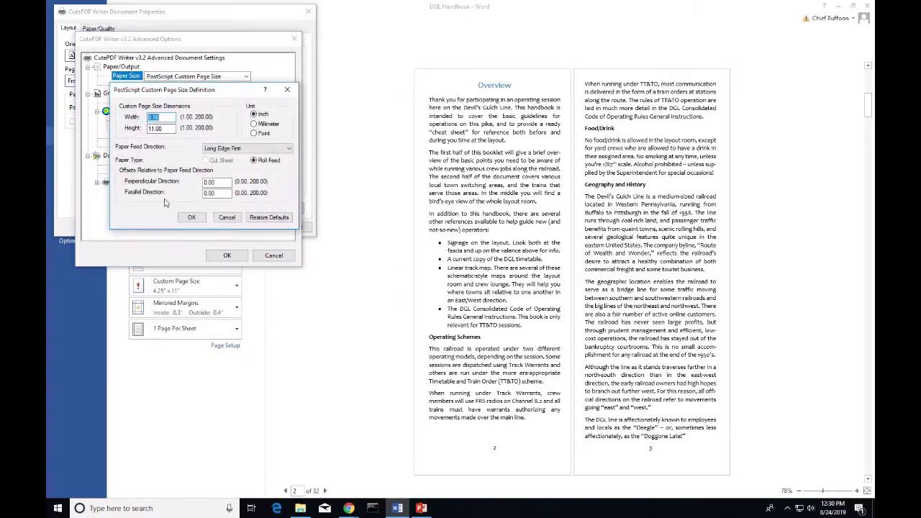
{"action": "left_click", "coordinate": [170, 118]}
{"action": "key", "text": "BackSpace"}
{"action": "key", "text": "BackSpace"}
{"action": "key", "text": "BackSpace"}
{"action": "key", "text": "BackSpace"}
{"action": "type", "text": "4.25"}
{"action": "left_click", "coordinate": [191, 217]}
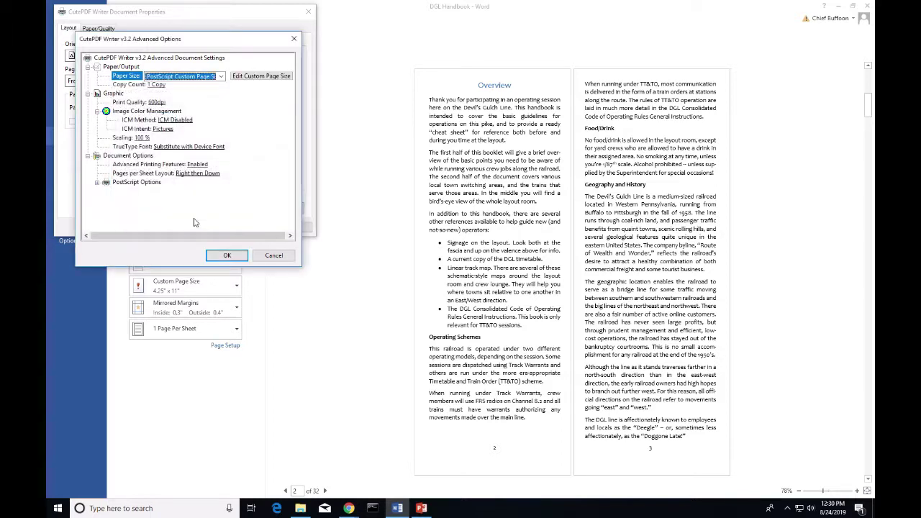
{"action": "left_click", "coordinate": [226, 255]}
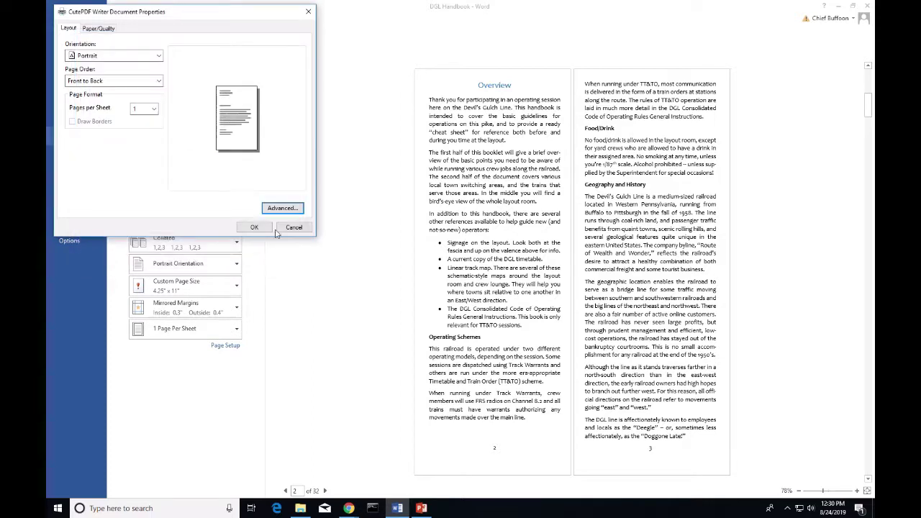
Step: Print the handbook to CutePDF, updating only the table of contents page numbers
{"action": "left_click", "coordinate": [254, 227]}
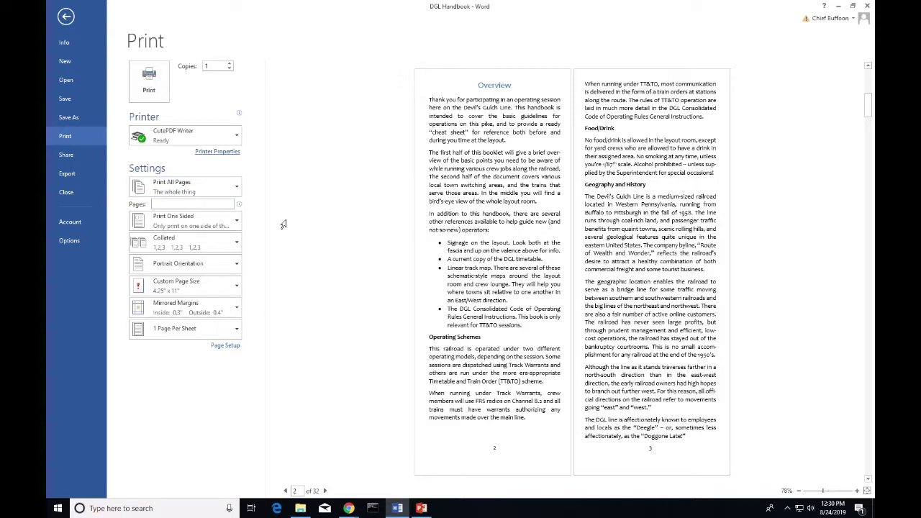
{"action": "left_click", "coordinate": [149, 78]}
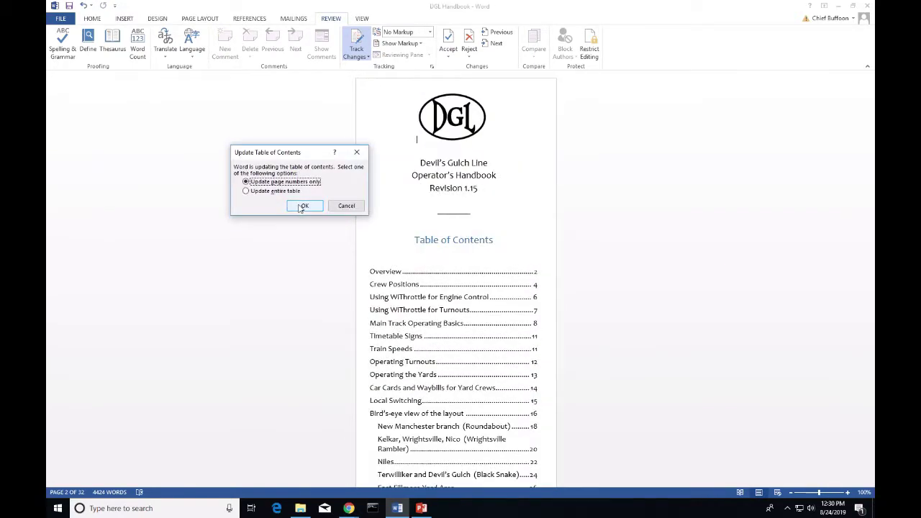
{"action": "left_click", "coordinate": [303, 206]}
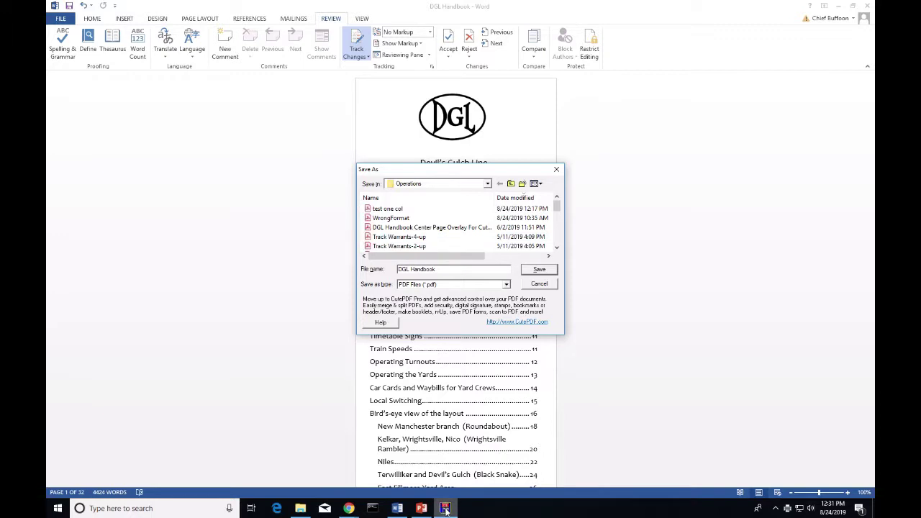
Step: Save the PDF as 'Demo One Col' in the Operations folder
{"action": "mouse_move", "coordinate": [440, 511]}
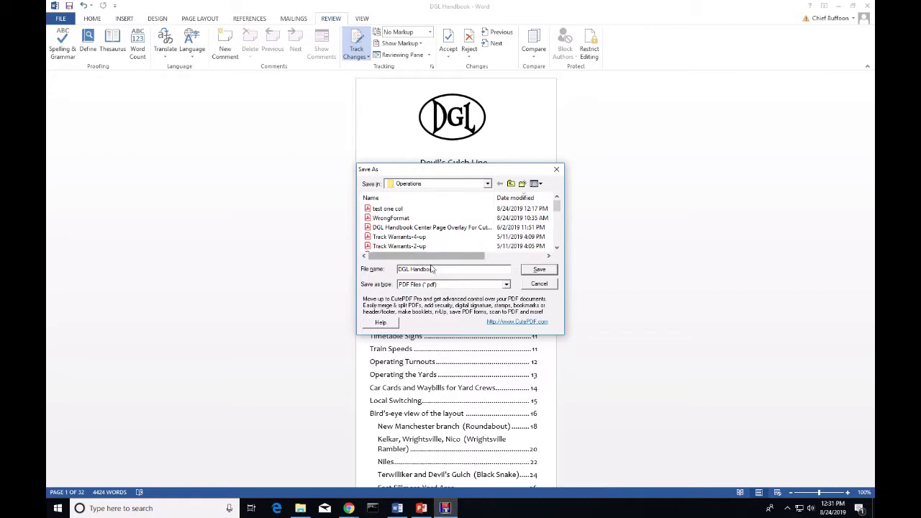
{"action": "key", "text": "BackSpace"}
{"action": "key", "text": "BackSpace"}
{"action": "key", "text": "BackSpace"}
{"action": "key", "text": "BackSpace"}
{"action": "key", "text": "BackSpace"}
{"action": "key", "text": "BackSpace"}
{"action": "key", "text": "BackSpace"}
{"action": "key", "text": "BackSpace"}
{"action": "key", "text": "BackSpace"}
{"action": "key", "text": "BackSpace"}
{"action": "key", "text": "BackSpace"}
{"action": "key", "text": "BackSpace"}
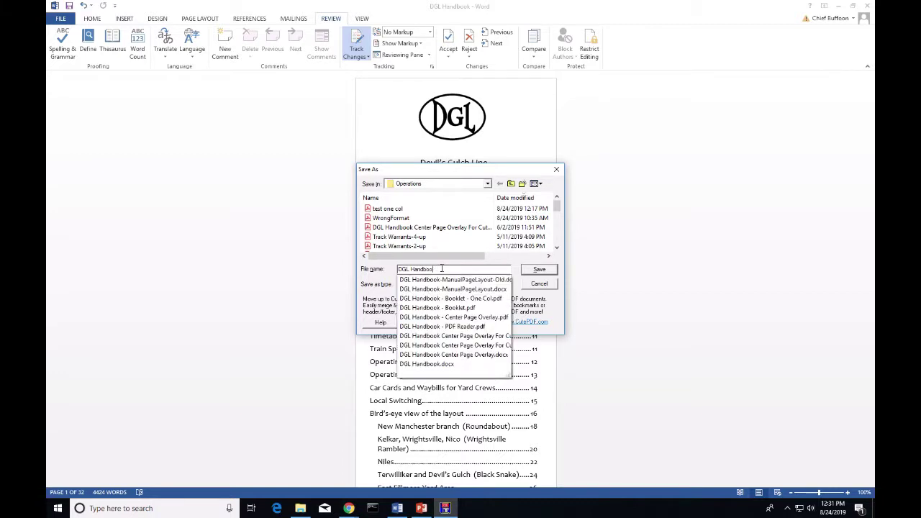
{"action": "type", "text": "Demo"}
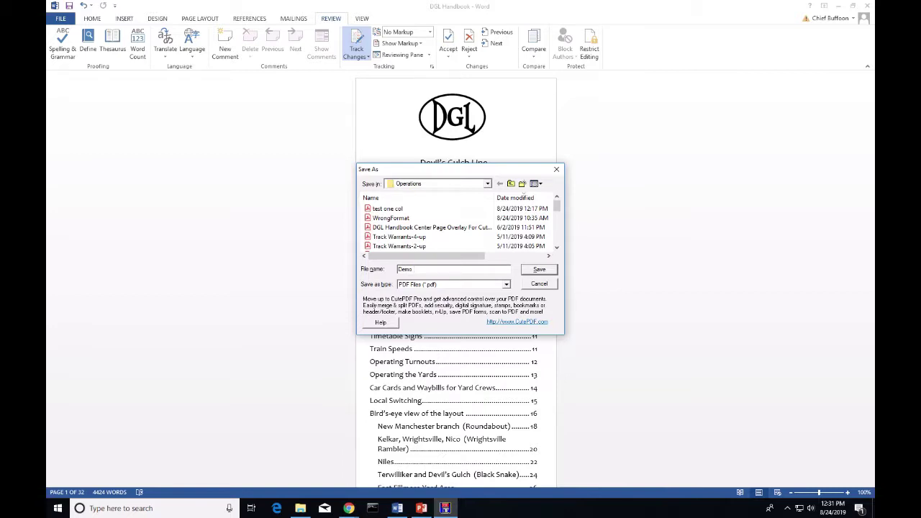
{"action": "type", "text": " One Col"}
{"action": "left_click", "coordinate": [538, 272]}
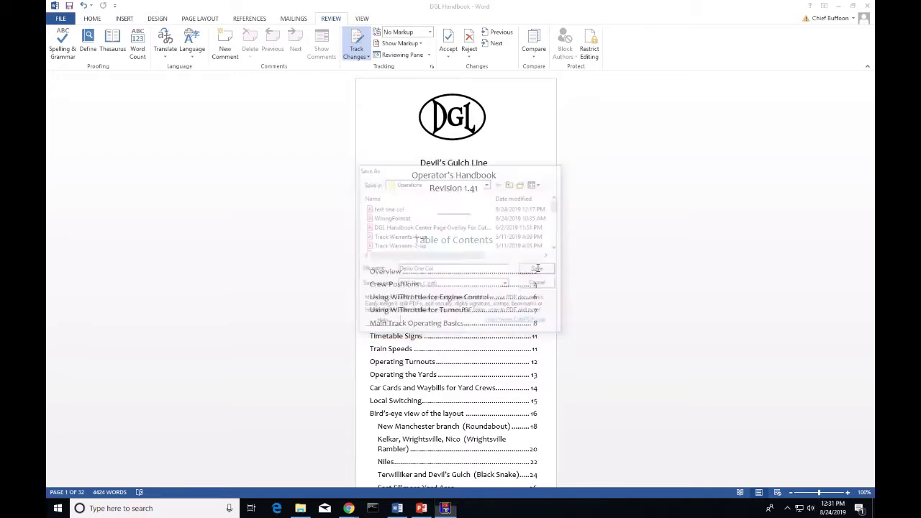
Step: Open Demo One Col.pdf from the Operations folder in Acrobat Reader DC
{"action": "left_click", "coordinate": [301, 508]}
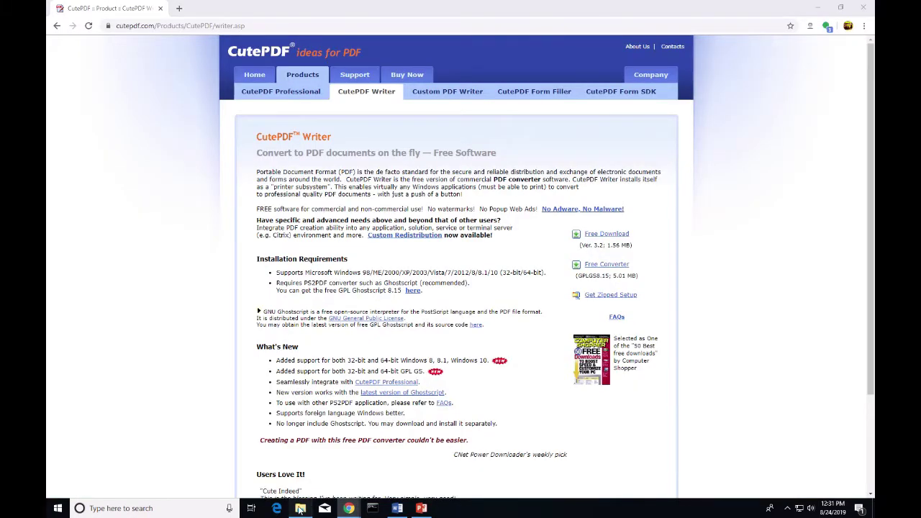
{"action": "left_click", "coordinate": [381, 134]}
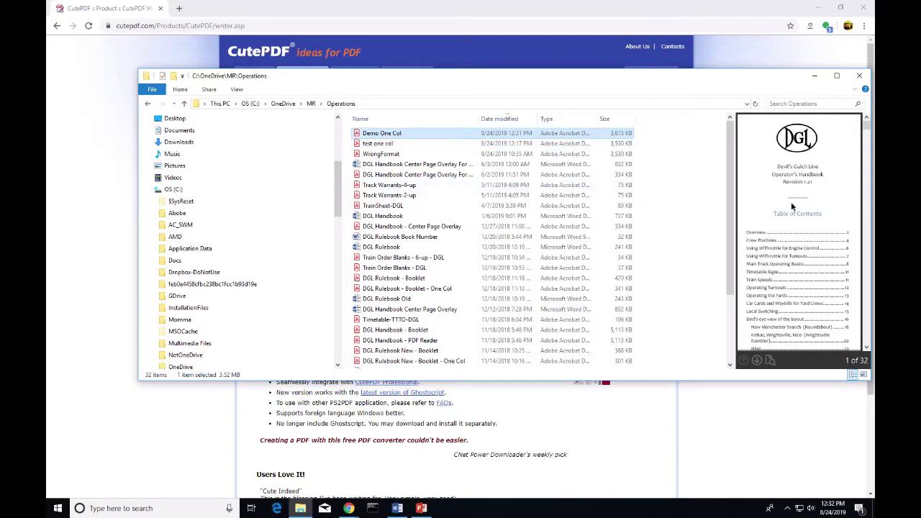
{"action": "double_click", "coordinate": [414, 138]}
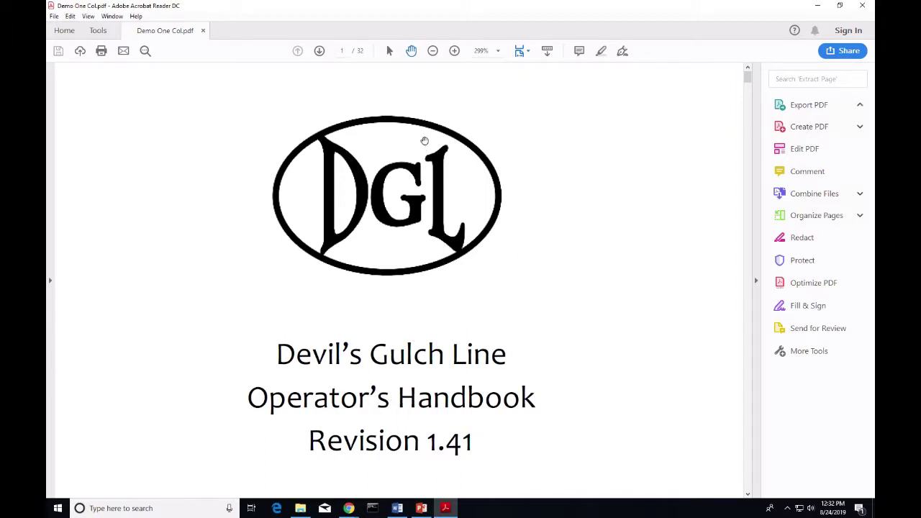
Step: Zoom out three steps to fit Demo One Col's whole first page and collapse the tools pane
{"action": "left_click", "coordinate": [433, 50]}
{"action": "left_click", "coordinate": [433, 50]}
{"action": "left_click", "coordinate": [432, 50]}
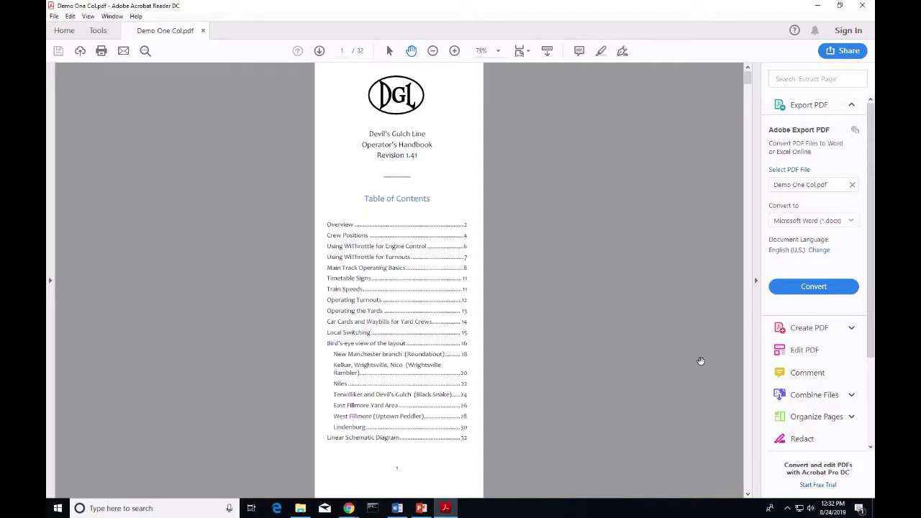
{"action": "left_click", "coordinate": [757, 282]}
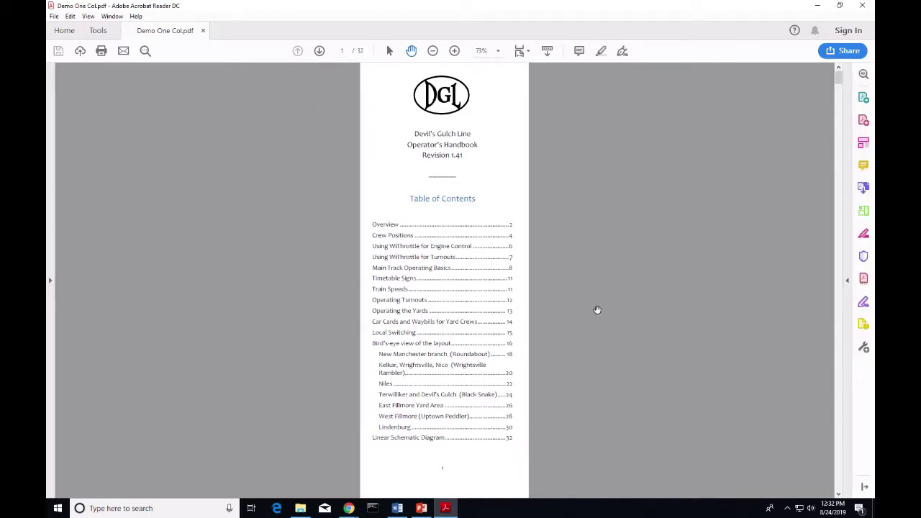
Step: Start printing the PDF to CutePDF Writer with Booklet page handling and Left binding
{"action": "left_click", "coordinate": [55, 17]}
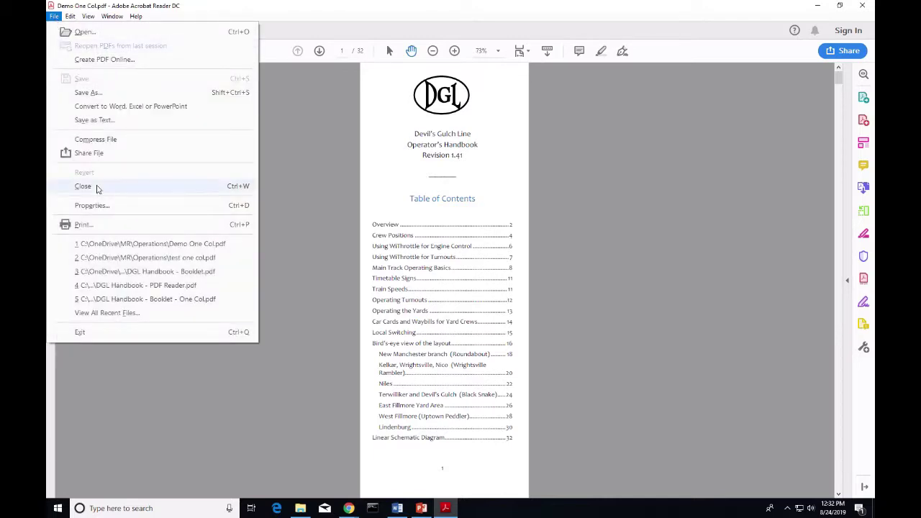
{"action": "left_click", "coordinate": [85, 225]}
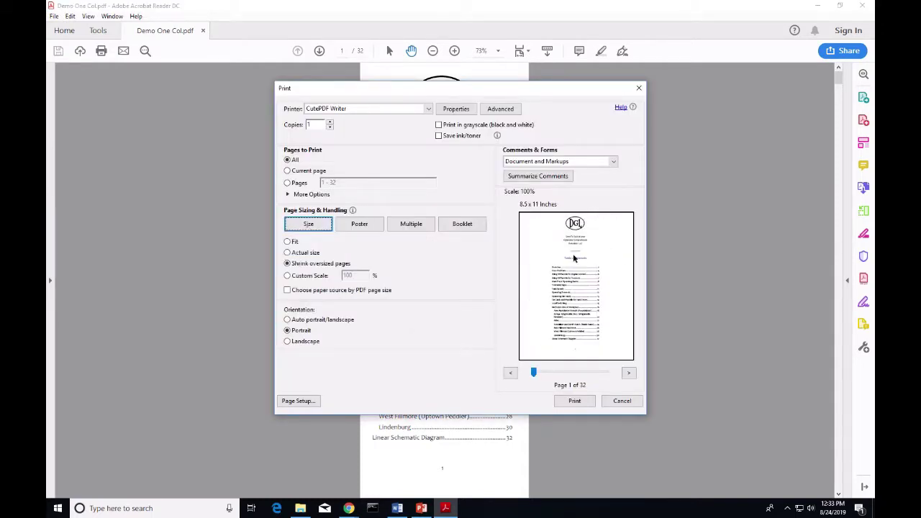
{"action": "left_click", "coordinate": [462, 228]}
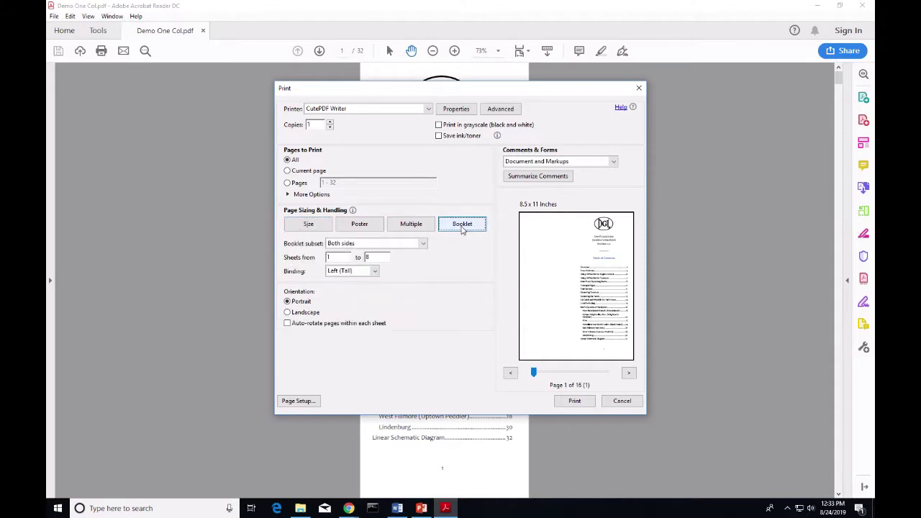
{"action": "left_click", "coordinate": [371, 272]}
{"action": "left_click", "coordinate": [352, 282]}
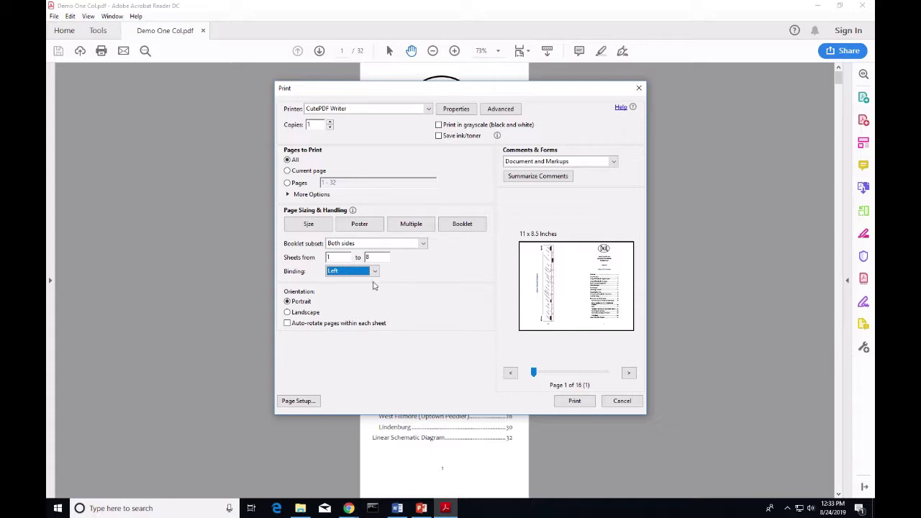
Step: Set the booklet binding to Left (Tall) and preview sheet 2 of 16
{"action": "left_click", "coordinate": [461, 225]}
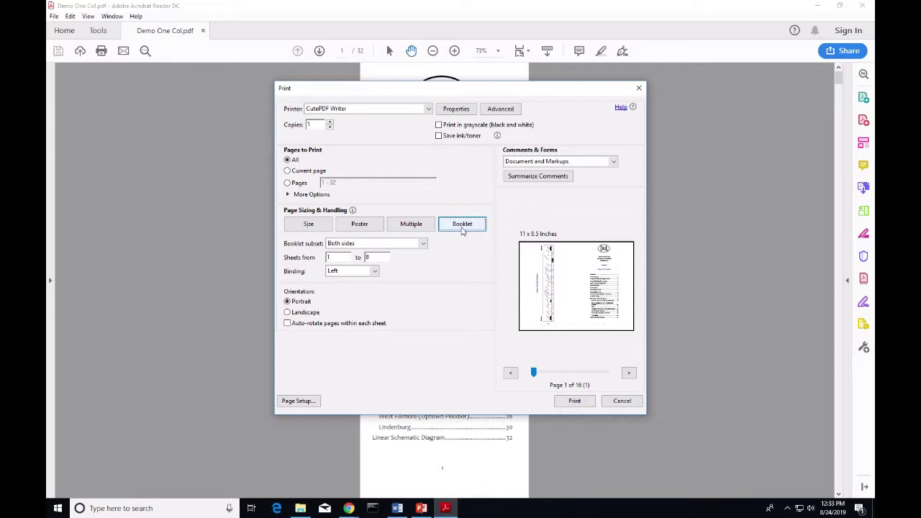
{"action": "left_click", "coordinate": [375, 272]}
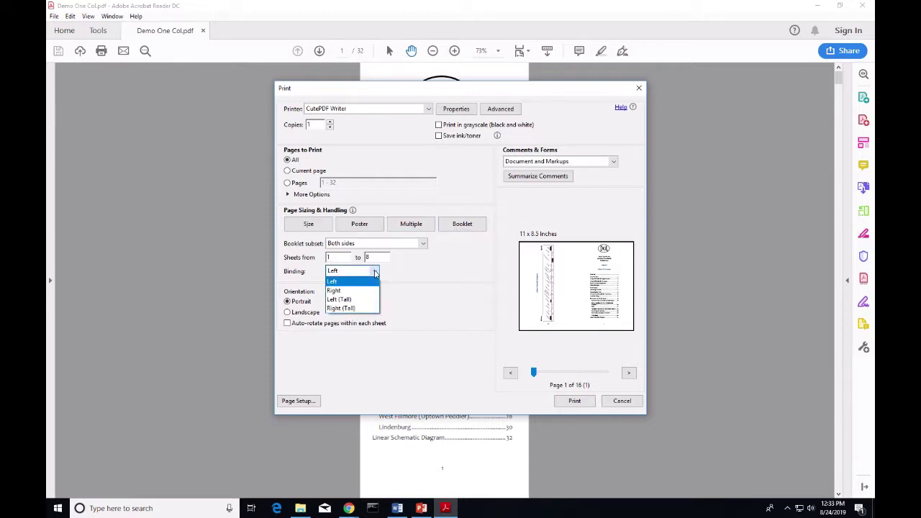
{"action": "left_click", "coordinate": [341, 302]}
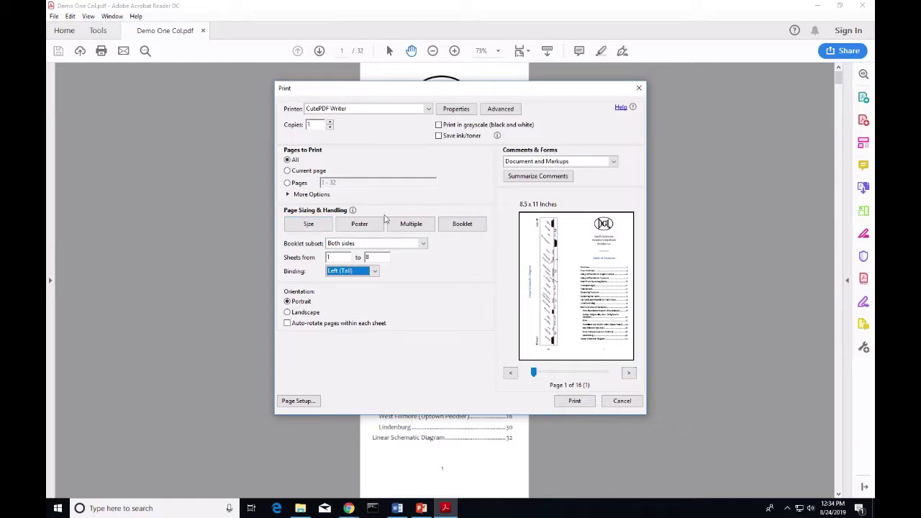
{"action": "left_click", "coordinate": [629, 373]}
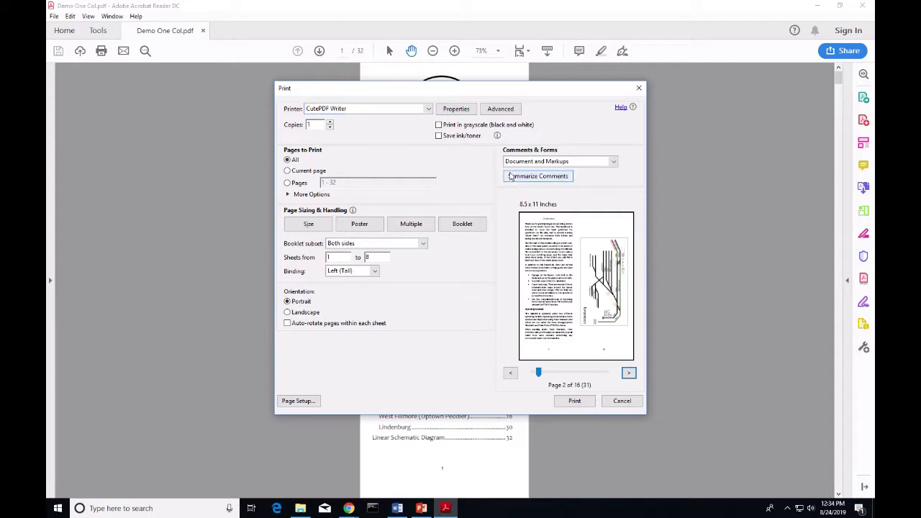
Step: Print the booklet through CutePDF and save it as 'Demo Booklet' in the Operations folder
{"action": "left_click", "coordinate": [580, 403]}
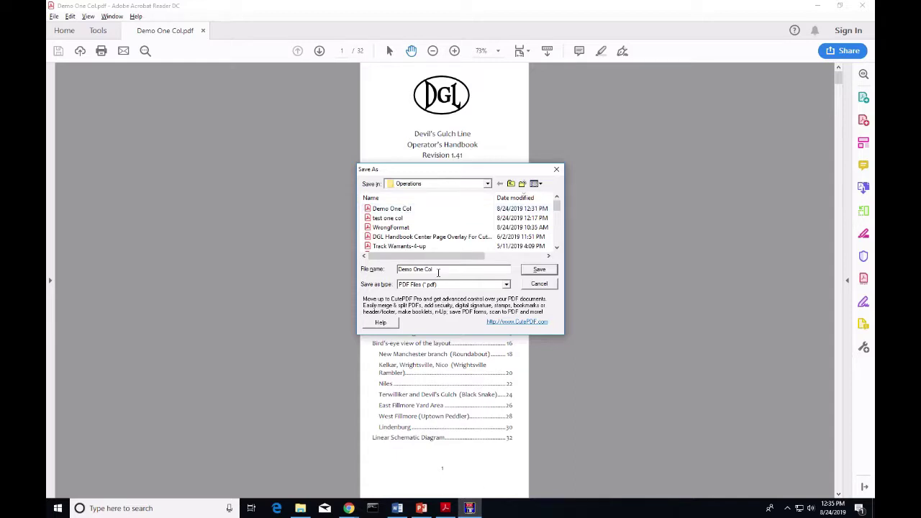
{"action": "key", "text": "ctrl+shift+Left"}
{"action": "key", "text": "ctrl+shift+Left"}
{"action": "type", "text": "B"}
{"action": "left_click", "coordinate": [538, 270]}
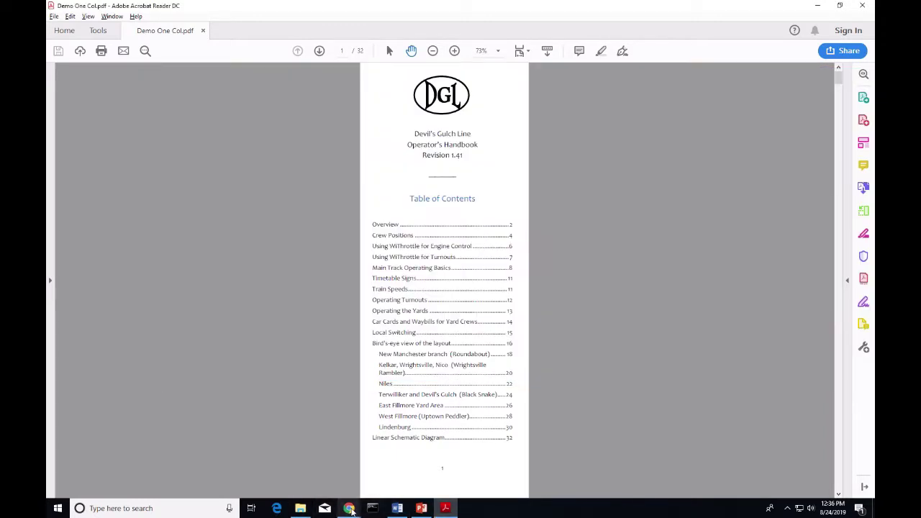
Step: Open Demo Booklet.pdf from the Operations folder in Acrobat Reader
{"action": "left_click", "coordinate": [301, 508]}
{"action": "left_click", "coordinate": [392, 134]}
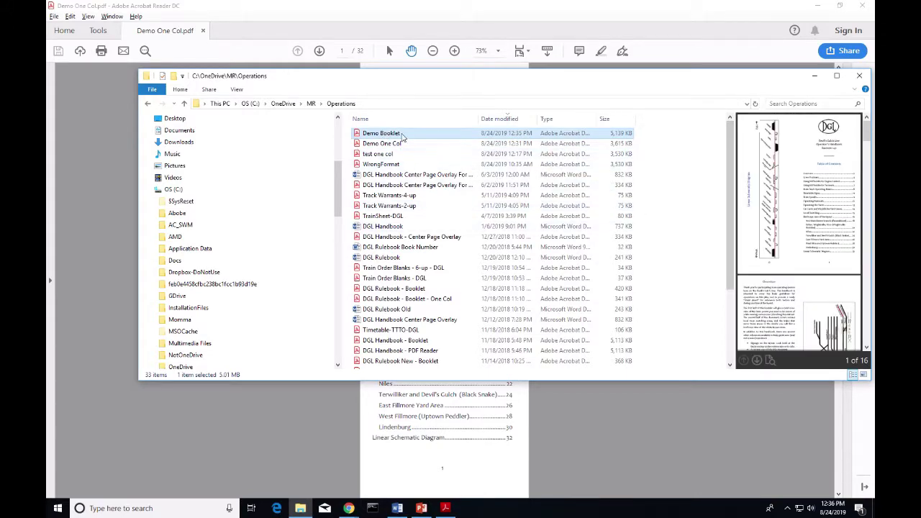
{"action": "double_click", "coordinate": [403, 133]}
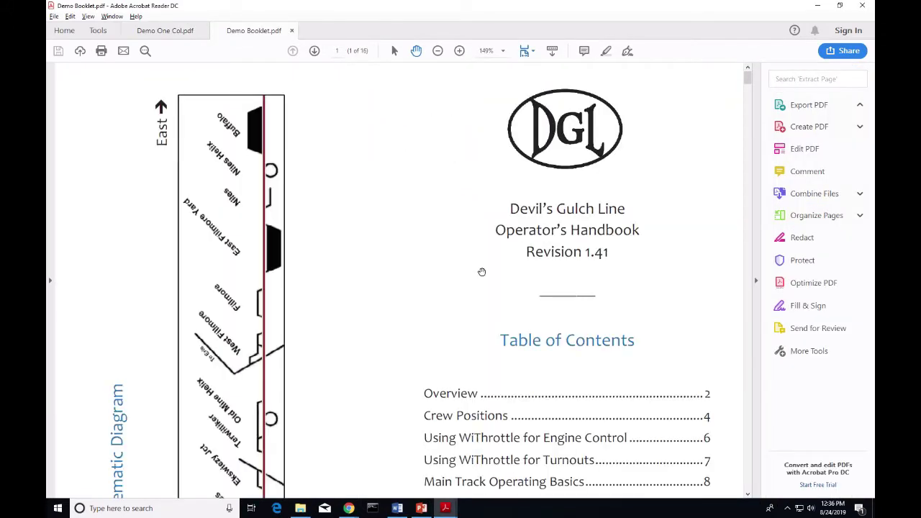
Step: Zoom out to 73% so whole spreads fit, scroll to the next spread, then return to the cover
{"action": "left_click", "coordinate": [437, 51]}
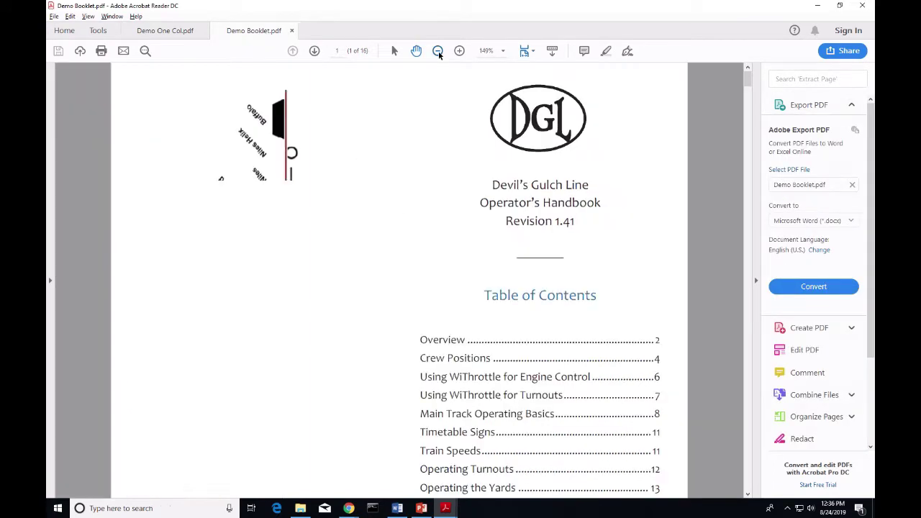
{"action": "left_click", "coordinate": [437, 51]}
{"action": "left_click", "coordinate": [437, 51]}
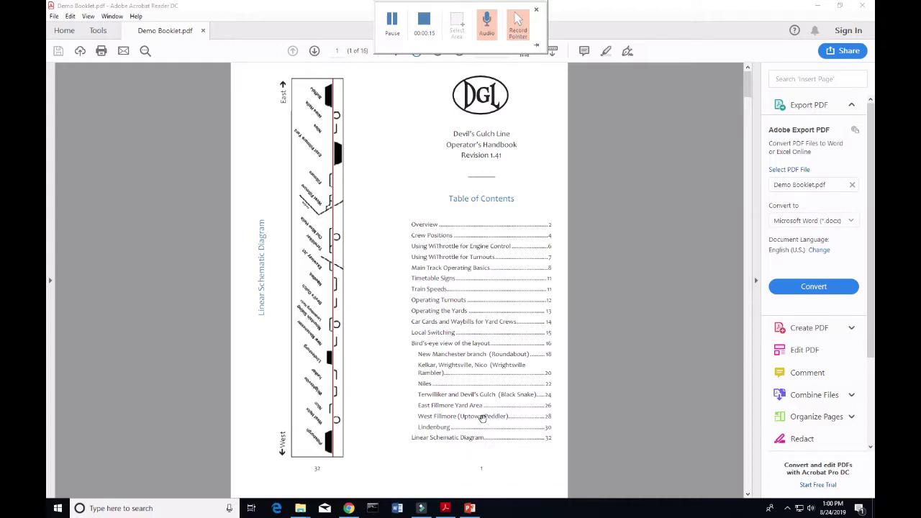
{"action": "left_click", "coordinate": [571, 233]}
{"action": "scroll", "coordinate": [571, 234], "scroll_direction": "down", "scroll_amount": 1}
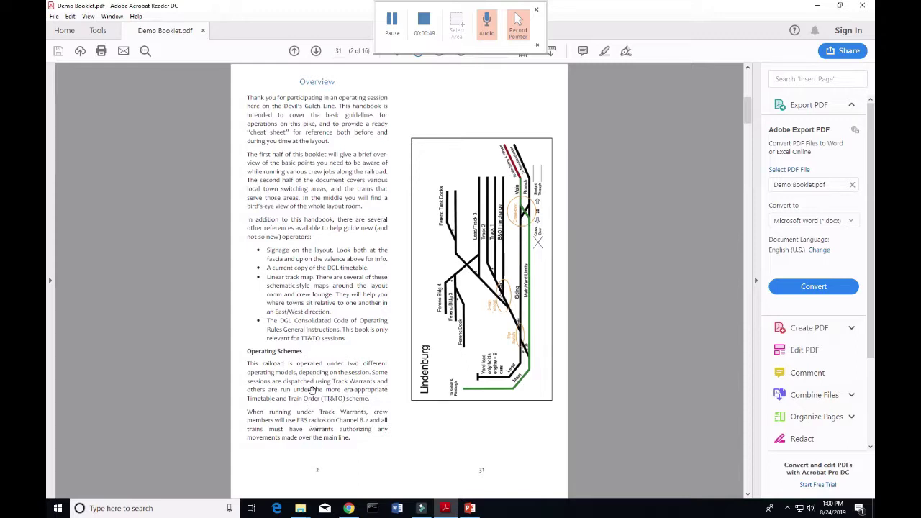
{"action": "key", "text": "Home"}
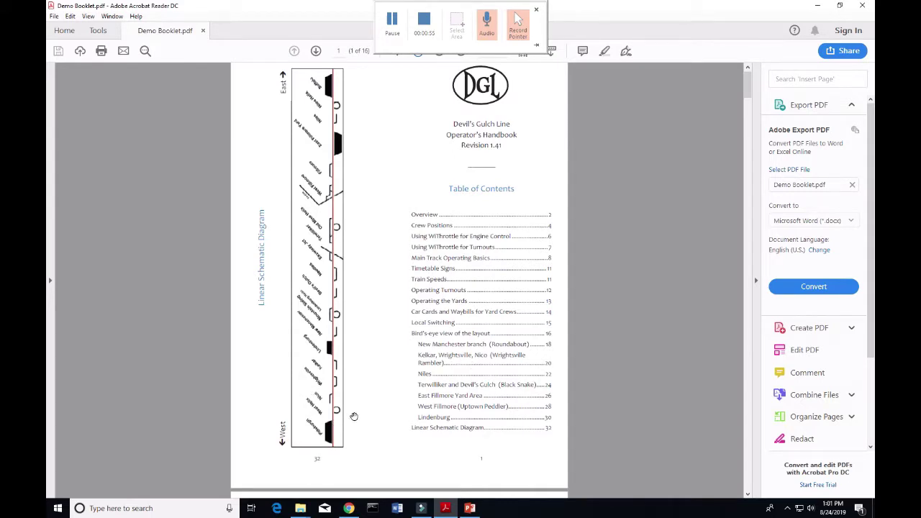
Step: Page down through the Overview, Lindenburg and Crew Positions/West Fillmore spreads
{"action": "key", "text": "Page_Down"}
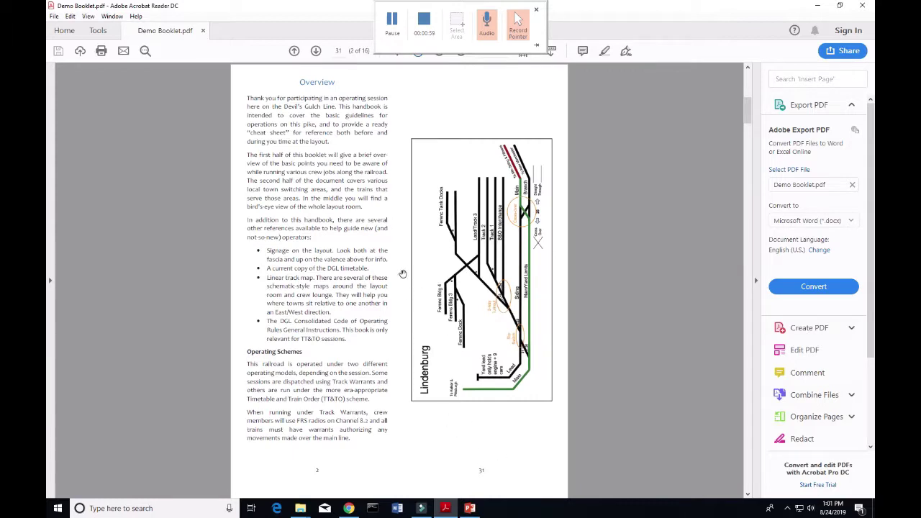
{"action": "key", "text": "Page_Down"}
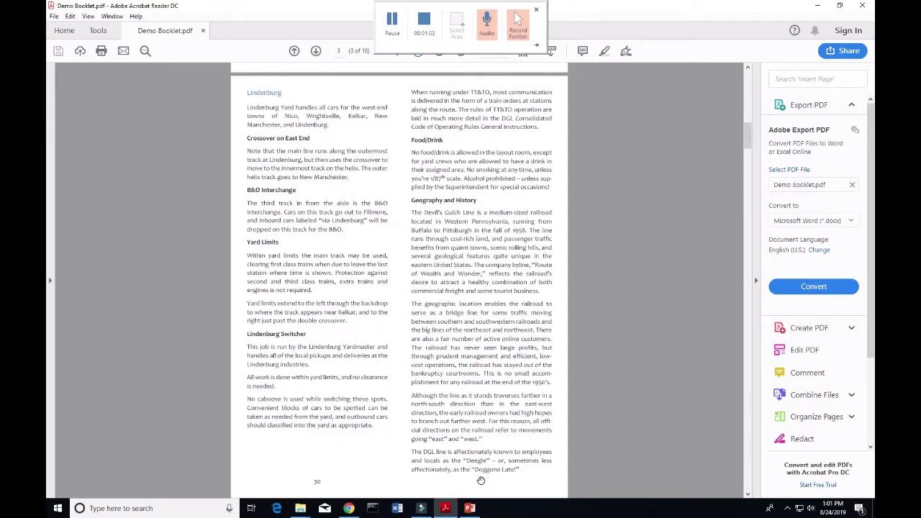
{"action": "key", "text": "Page_Down"}
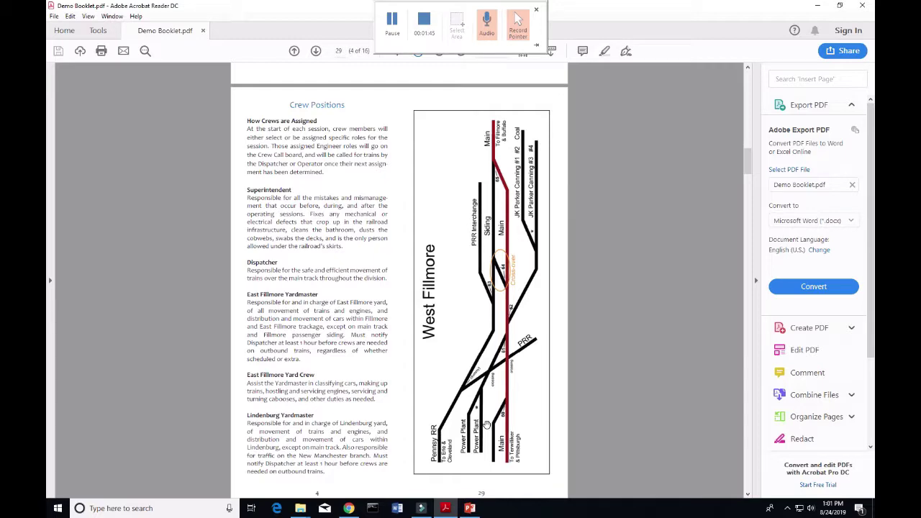
Step: Scroll down to sheet 16 of 16, then back up to sheet 7 (pages 26 and 7)
{"action": "scroll", "coordinate": [487, 426], "scroll_direction": "down", "scroll_amount": 10}
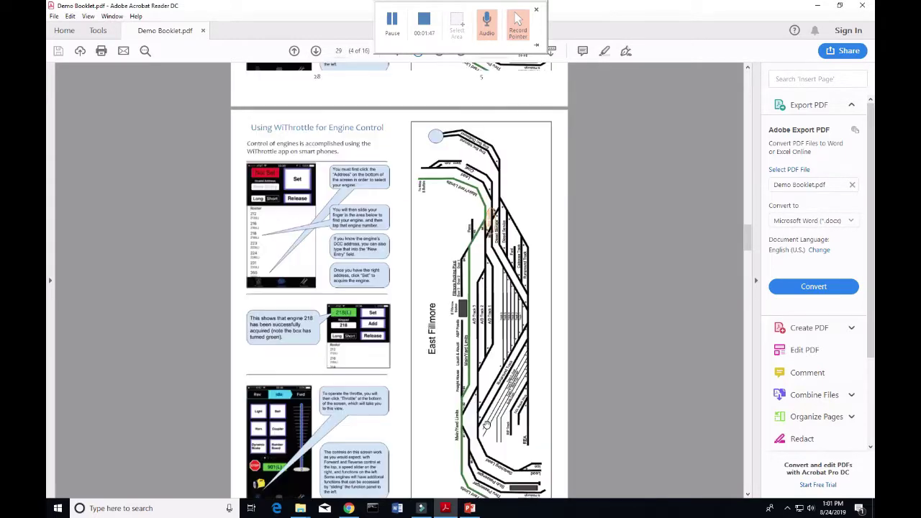
{"action": "scroll", "coordinate": [487, 426], "scroll_direction": "down", "scroll_amount": 15}
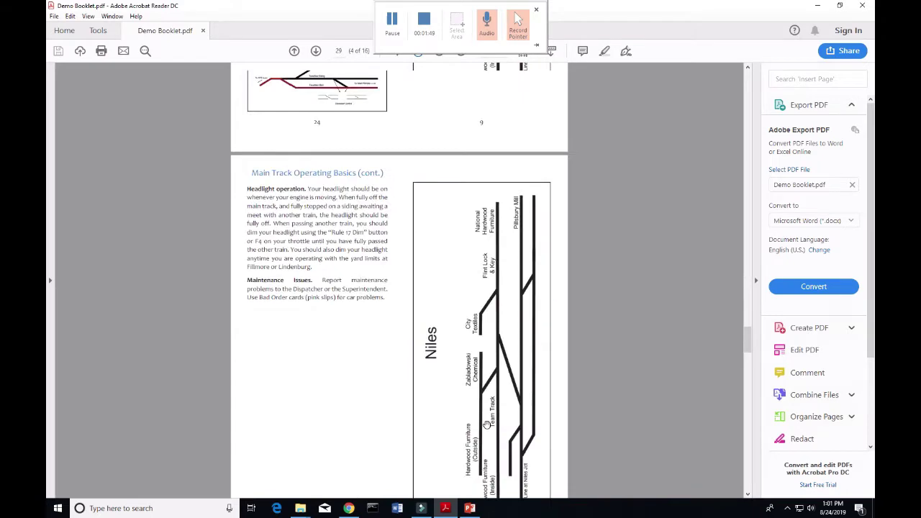
{"action": "scroll", "coordinate": [487, 425], "scroll_direction": "down", "scroll_amount": 5}
{"action": "scroll", "coordinate": [487, 425], "scroll_direction": "down", "scroll_amount": 5}
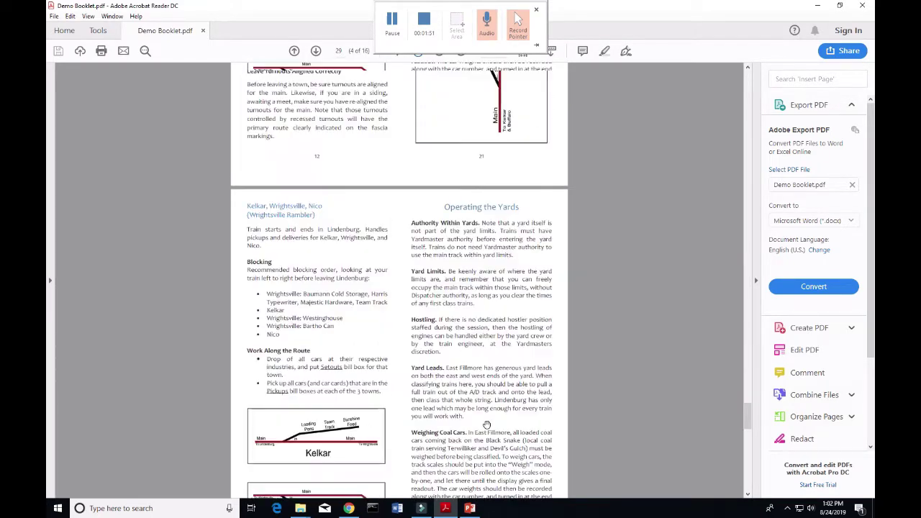
{"action": "scroll", "coordinate": [486, 426], "scroll_direction": "down", "scroll_amount": 10}
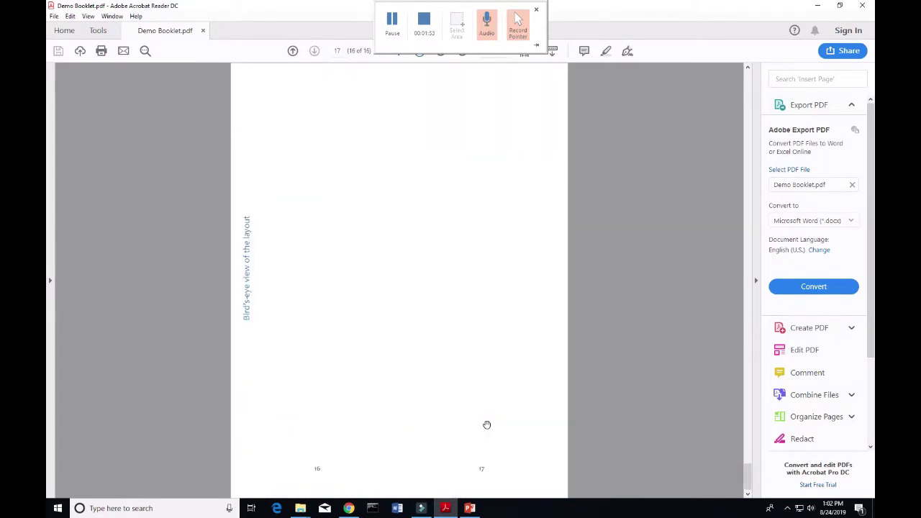
{"action": "scroll", "coordinate": [487, 425], "scroll_direction": "up", "scroll_amount": 5}
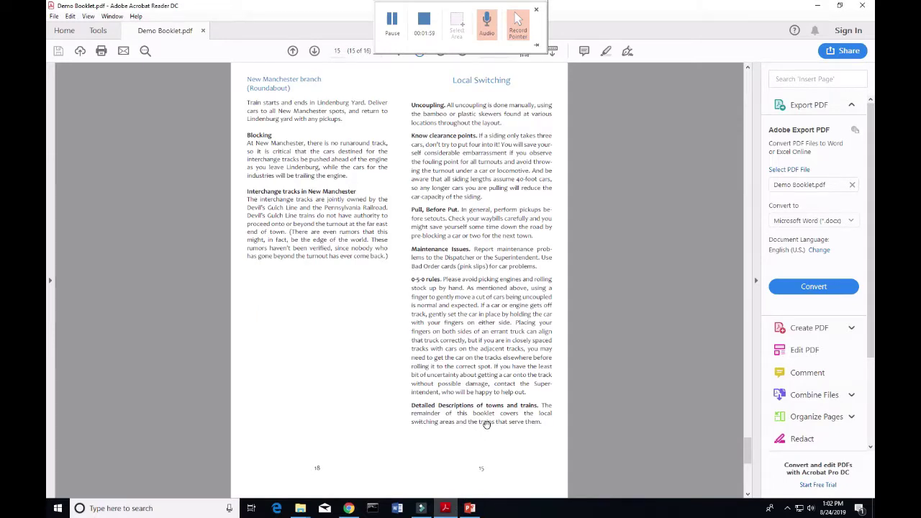
{"action": "scroll", "coordinate": [487, 426], "scroll_direction": "down", "scroll_amount": 5}
{"action": "scroll", "coordinate": [487, 425], "scroll_direction": "up", "scroll_amount": 5}
{"action": "scroll", "coordinate": [486, 425], "scroll_direction": "down", "scroll_amount": 5}
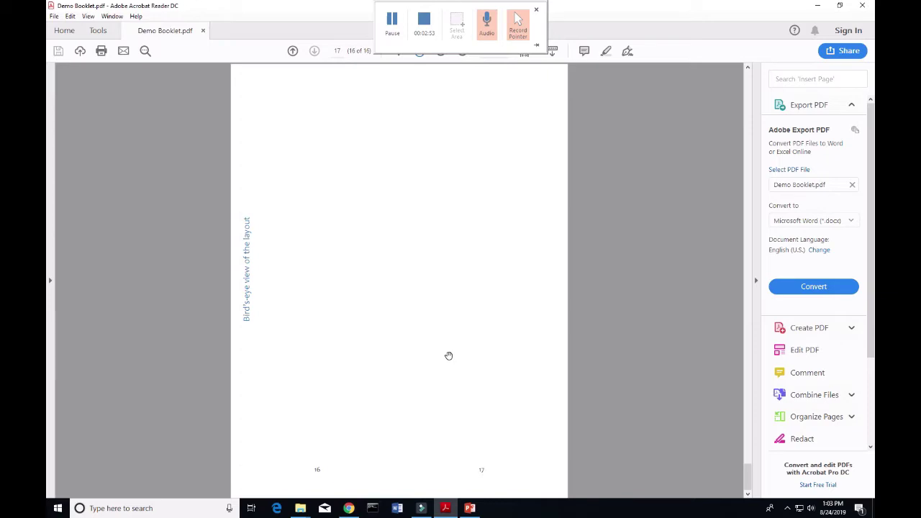
{"action": "scroll", "coordinate": [448, 356], "scroll_direction": "up", "scroll_amount": 3}
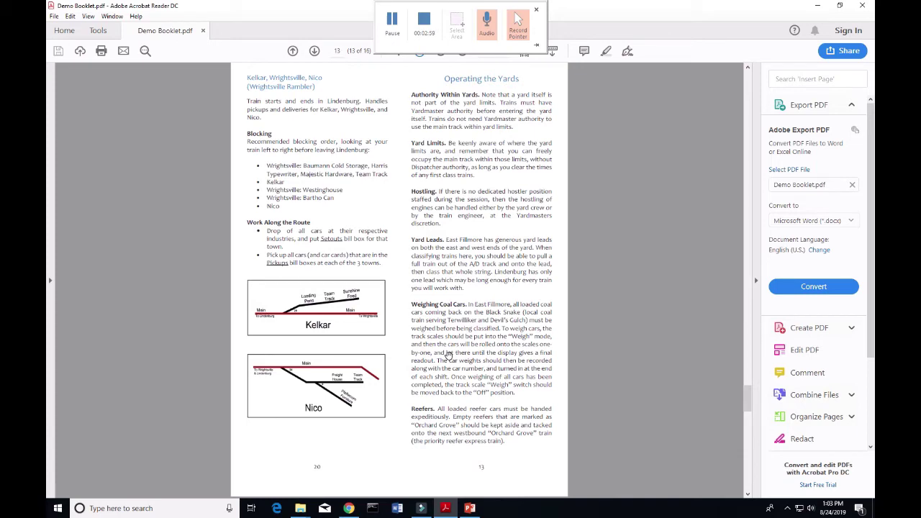
{"action": "scroll", "coordinate": [449, 355], "scroll_direction": "up", "scroll_amount": 6}
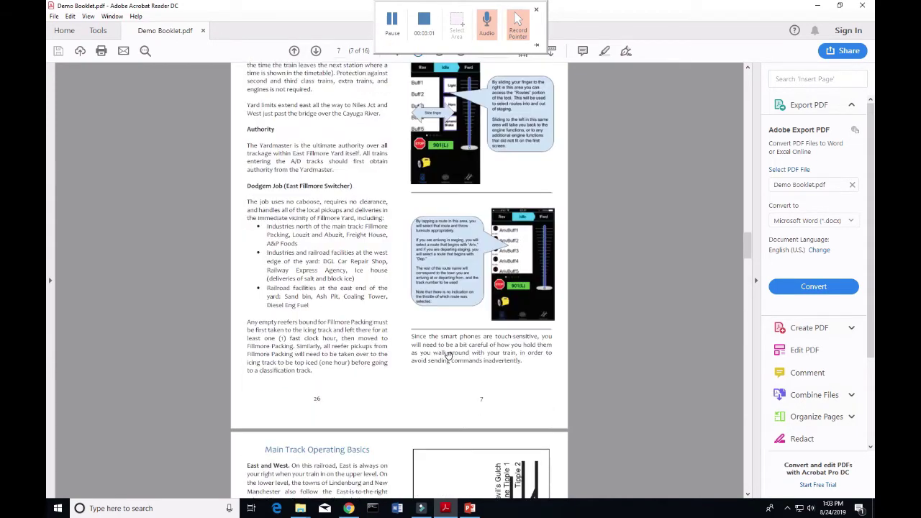